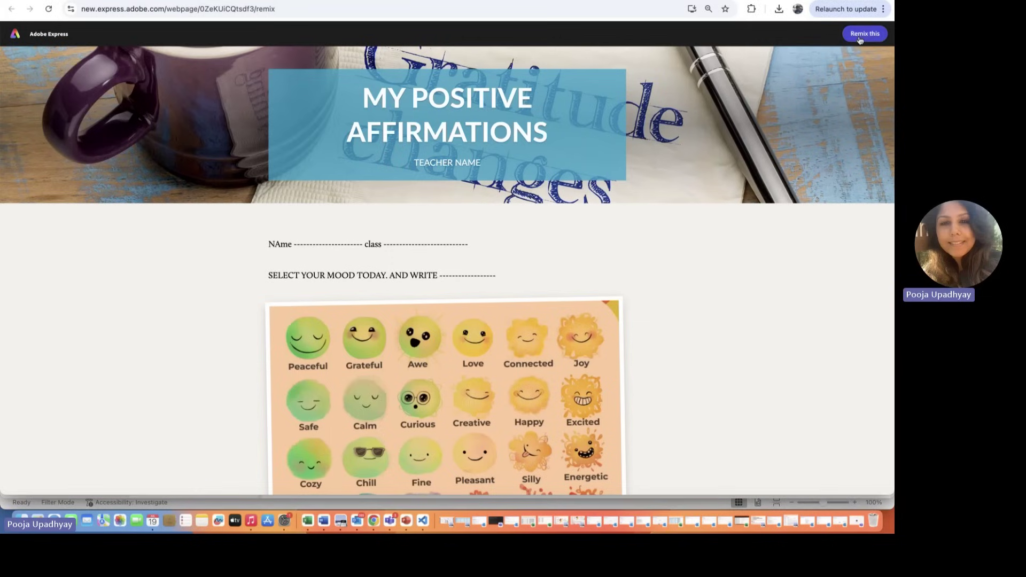
Step: Remix the shared My Positive Affirmations webpage into an editable copy
{"action": "left_click", "coordinate": [864, 34]}
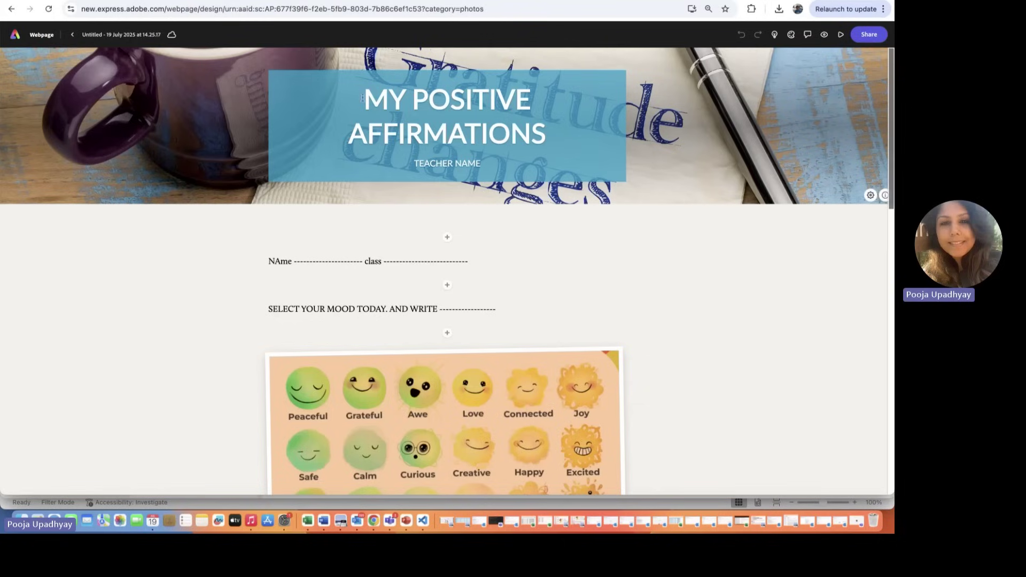
Step: Replace the banner mug photo with the painted-hands image from a 'happiness' search, set to Cover
{"action": "left_click", "coordinate": [201, 125]}
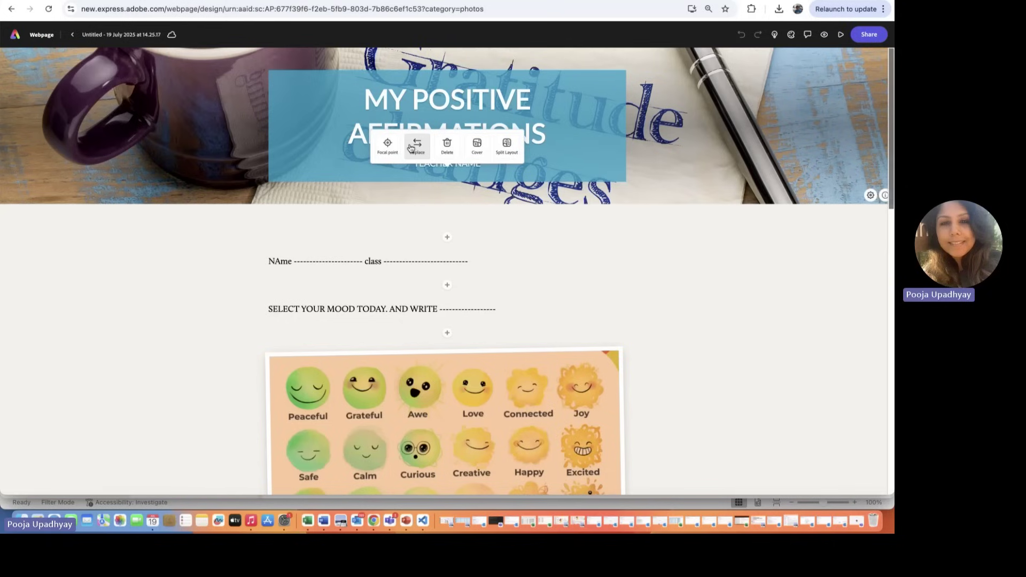
{"action": "left_click", "coordinate": [416, 147]}
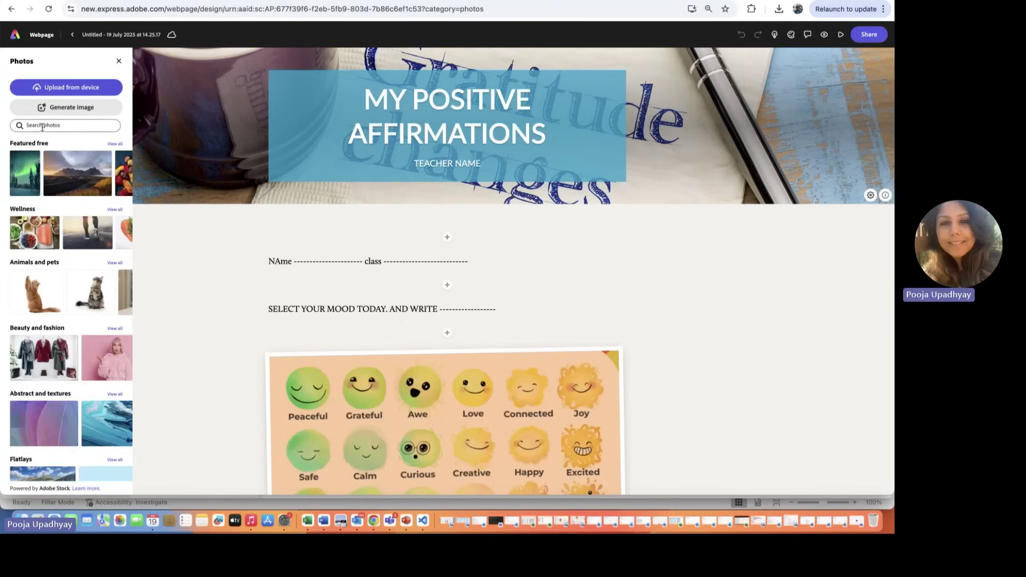
{"action": "left_click", "coordinate": [43, 127]}
{"action": "type", "text": "happ"}
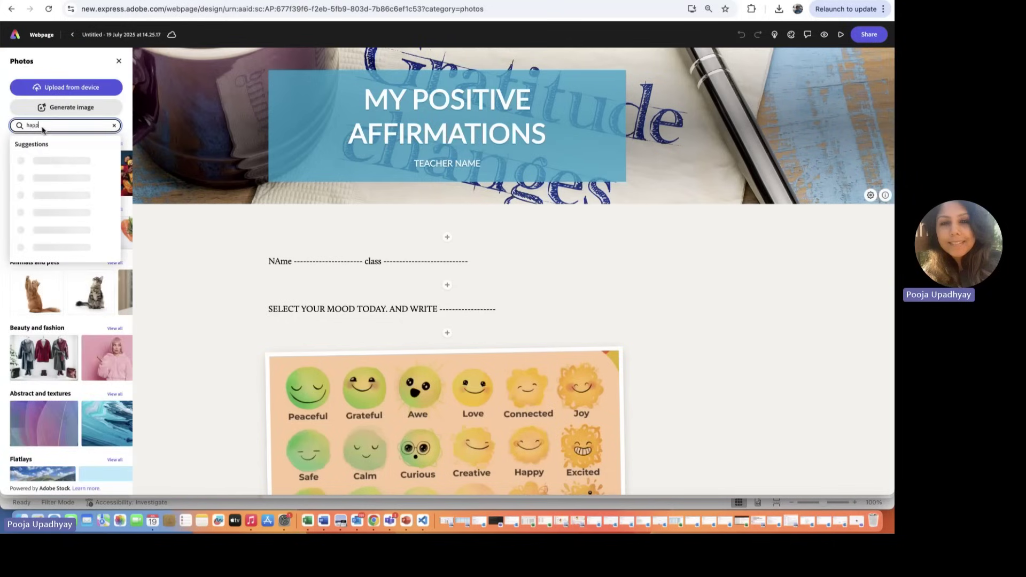
{"action": "type", "text": "iness"}
{"action": "left_click", "coordinate": [52, 177]}
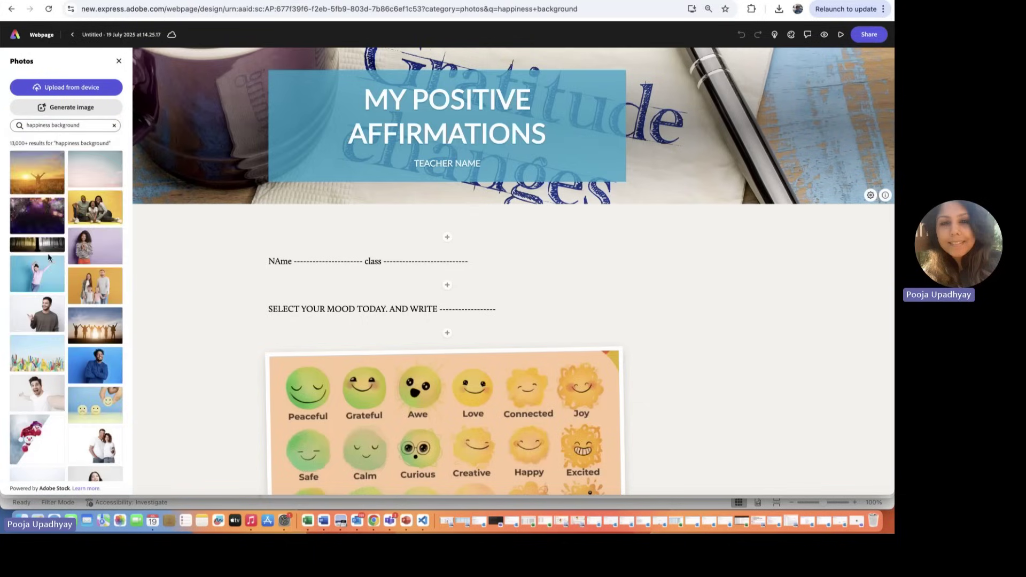
{"action": "scroll", "coordinate": [49, 259], "scroll_direction": "down", "scroll_amount": 3}
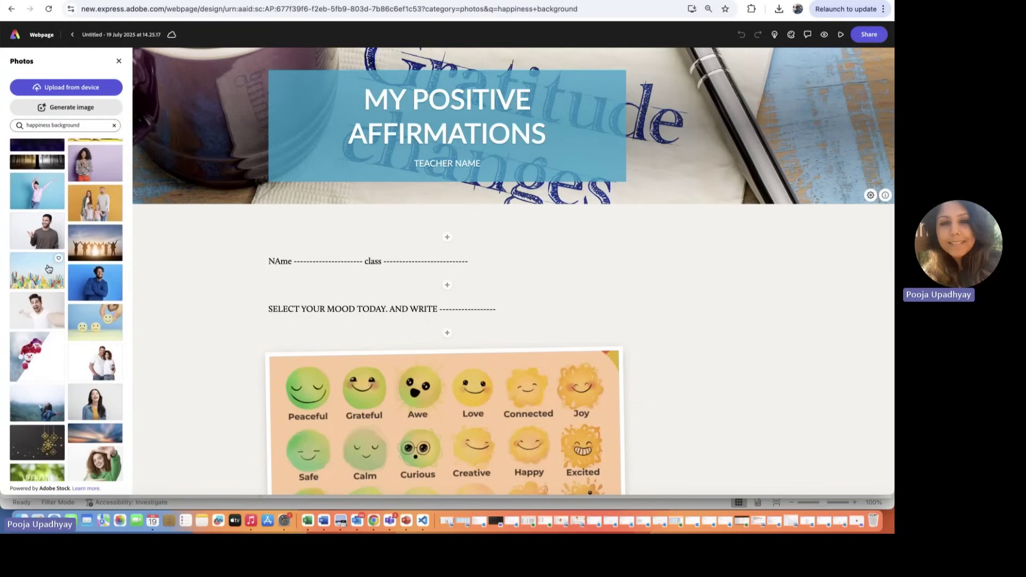
{"action": "left_click", "coordinate": [49, 259]}
{"action": "key", "text": "Escape"}
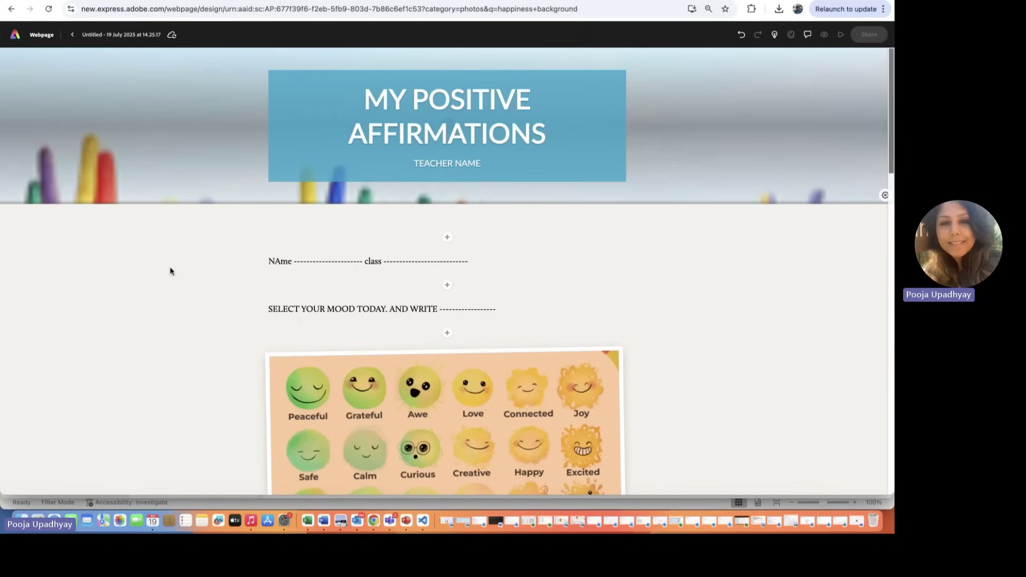
{"action": "left_click", "coordinate": [187, 153]}
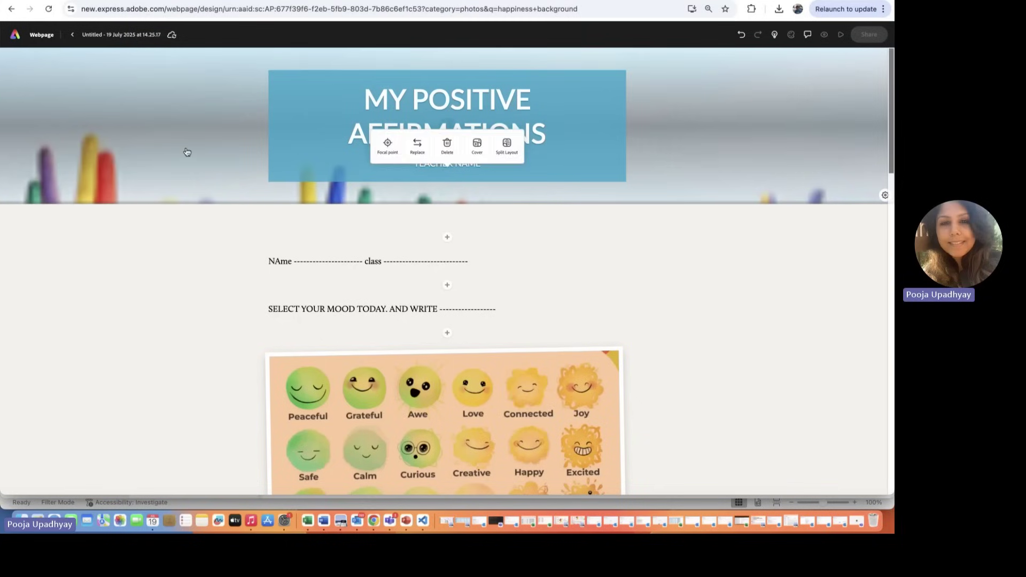
{"action": "left_click", "coordinate": [481, 152]}
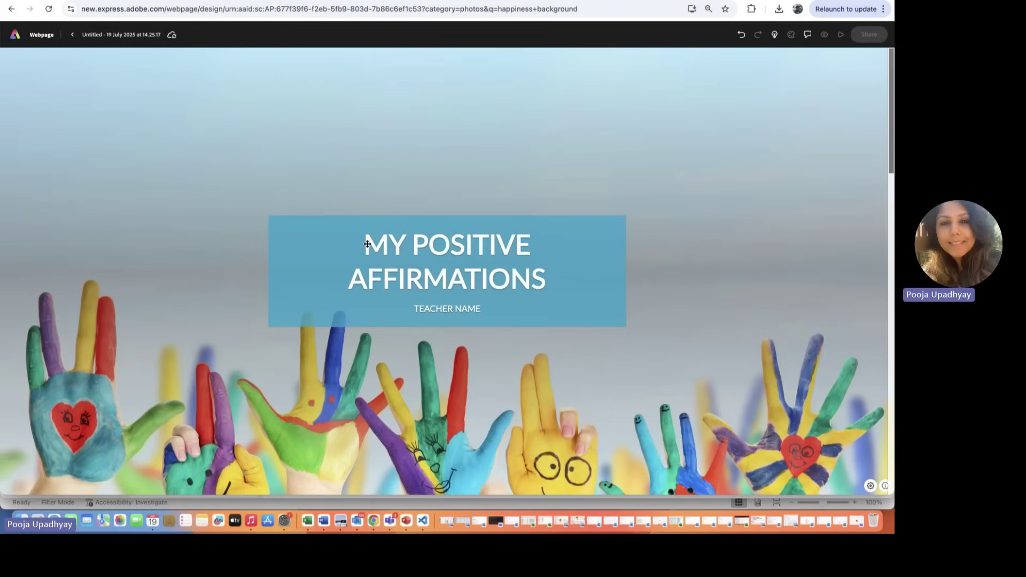
Step: Retitle the banner heading 'MY GRATITUDE WALL'
{"action": "left_click", "coordinate": [367, 243]}
{"action": "left_click_drag", "start_coordinate": [367, 244], "coordinate": [543, 277]}
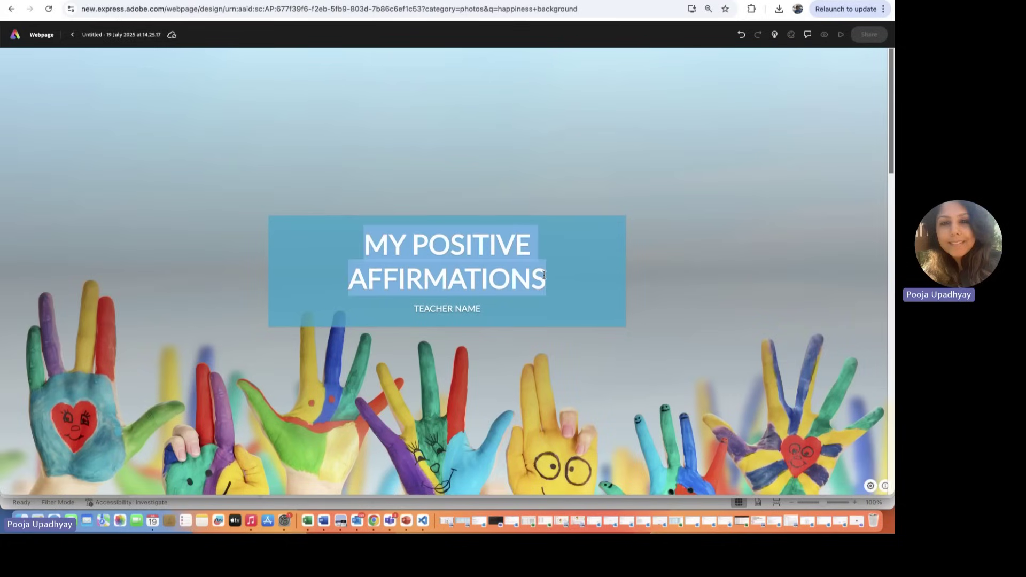
{"action": "type", "text": "MY GRATI"}
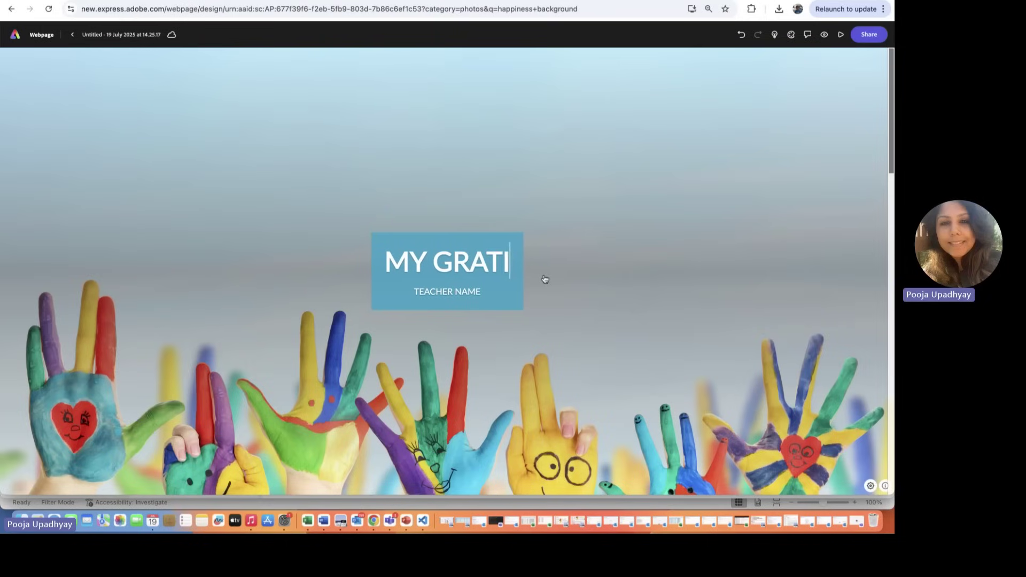
{"action": "type", "text": "TUDE WALL"}
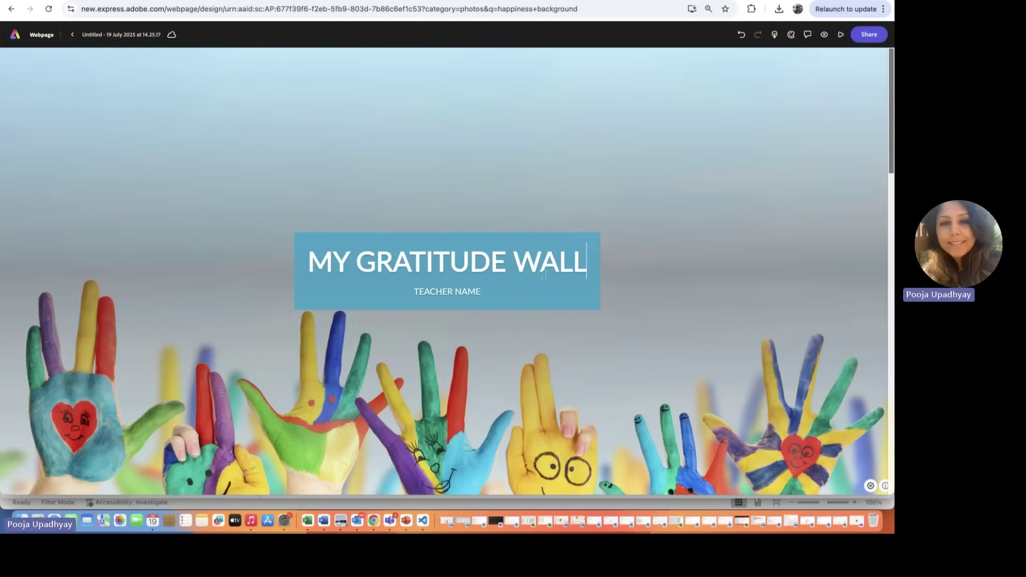
Step: Replace the TEACHER NAME subtitle with the author's name and school, fixing typos
{"action": "left_click", "coordinate": [468, 291]}
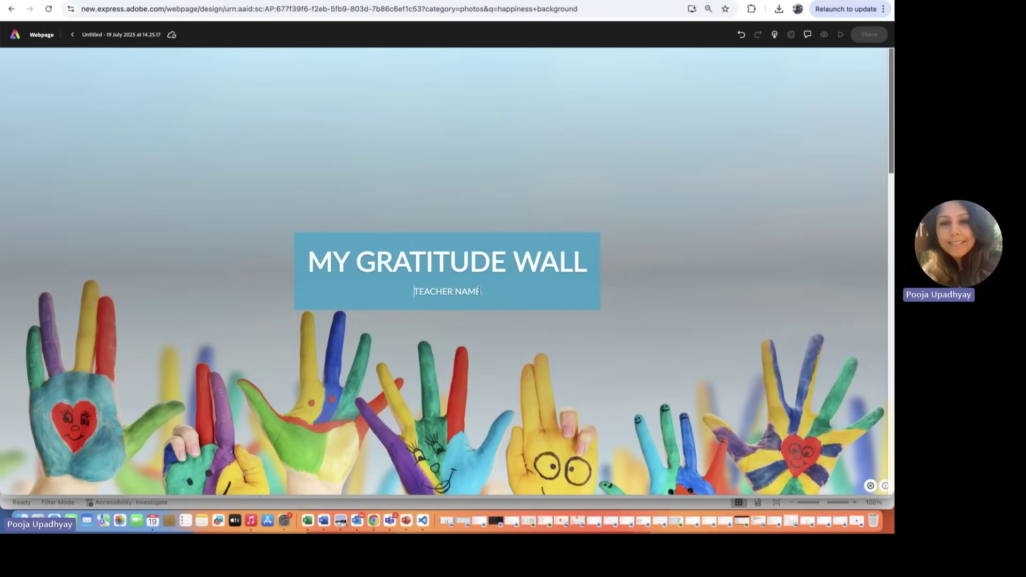
{"action": "left_click_drag", "start_coordinate": [479, 291], "coordinate": [401, 295]}
{"action": "type", "text": "MEHER S"}
{"action": "type", "text": "AHNI"}
{"action": "key", "text": "BackSpace"}
{"action": "key", "text": "BackSpace"}
{"action": "key", "text": "BackSpace"}
{"action": "key", "text": "BackSpace"}
{"action": "key", "text": "BackSpace"}
{"action": "type", "text": "APS CKLEMEM"}
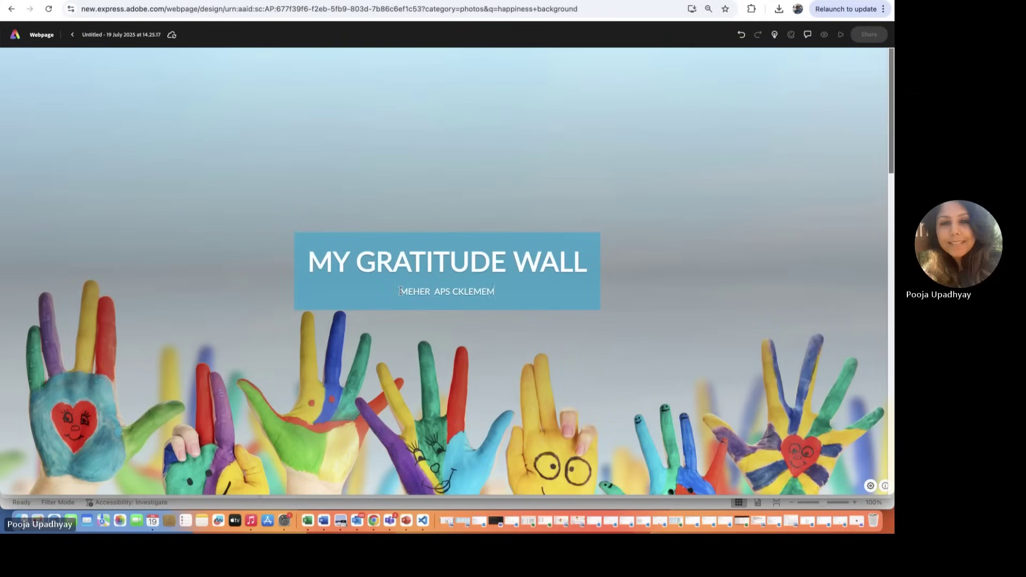
{"action": "key", "text": "BackSpace"}
{"action": "key", "text": "BackSpace"}
{"action": "key", "text": "BackSpace"}
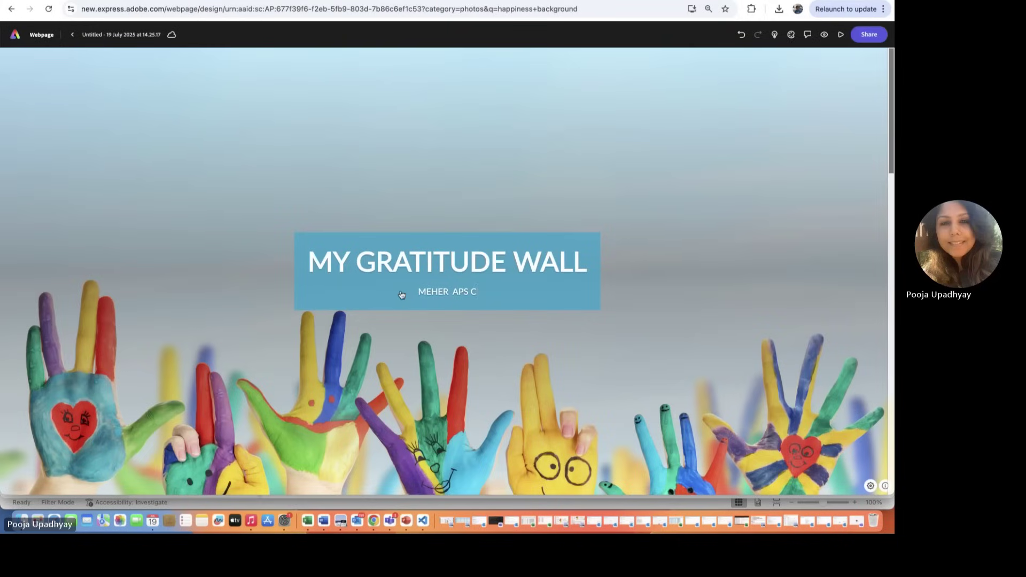
{"action": "type", "text": "LEMENT"}
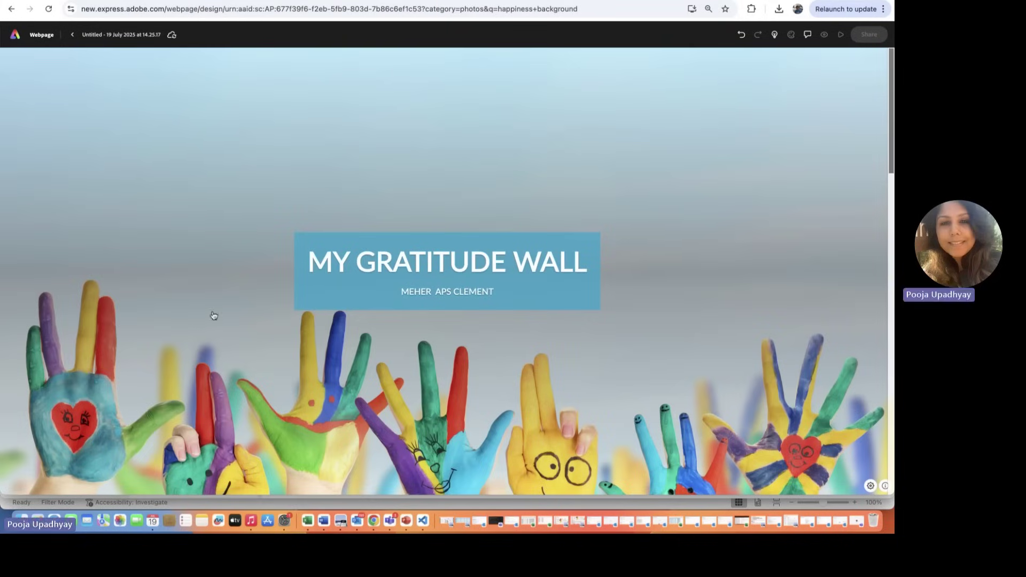
Step: Correct the 'NAme' label on the page to 'Name'
{"action": "scroll", "coordinate": [211, 315], "scroll_direction": "down", "scroll_amount": 8}
{"action": "scroll", "coordinate": [212, 315], "scroll_direction": "down", "scroll_amount": 1}
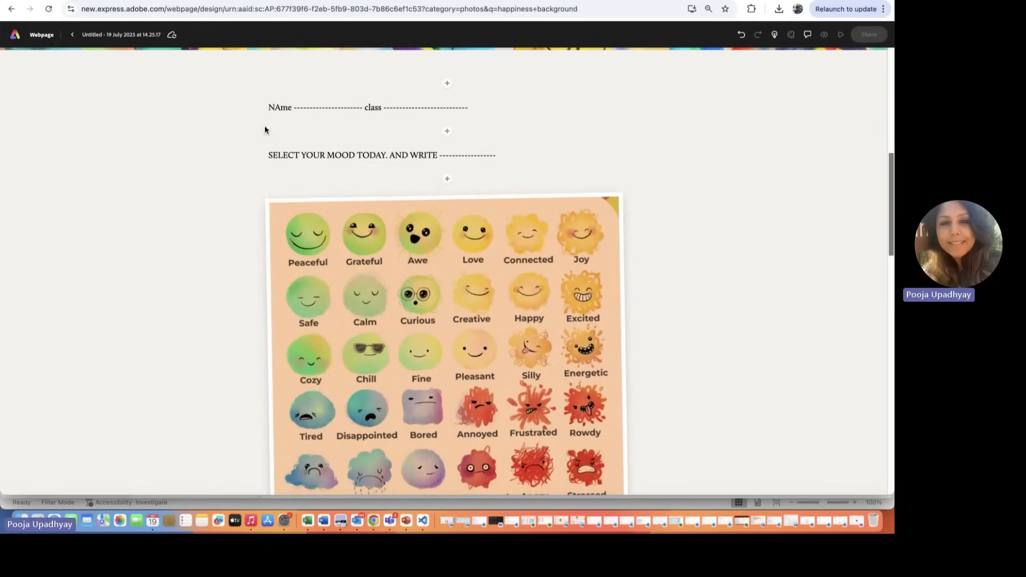
{"action": "left_click", "coordinate": [280, 107]}
{"action": "key", "text": "BackSpace"}
{"action": "type", "text": "a"}
{"action": "left_click", "coordinate": [324, 107]}
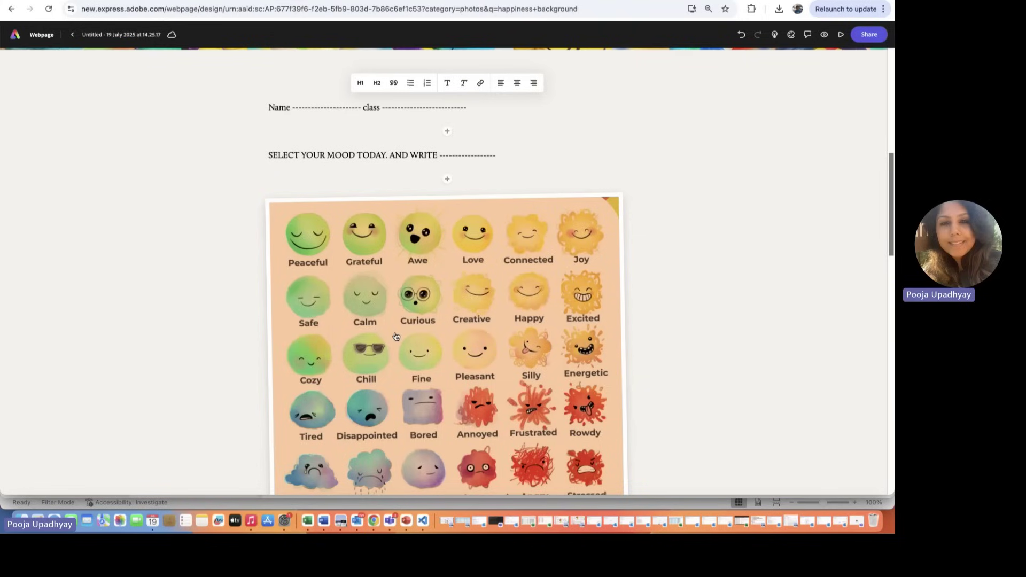
Step: Select the mood chart image for replacement and search stock photos for 'emo'
{"action": "scroll", "coordinate": [396, 336], "scroll_direction": "down", "scroll_amount": 2}
{"action": "scroll", "coordinate": [396, 336], "scroll_direction": "down", "scroll_amount": 2}
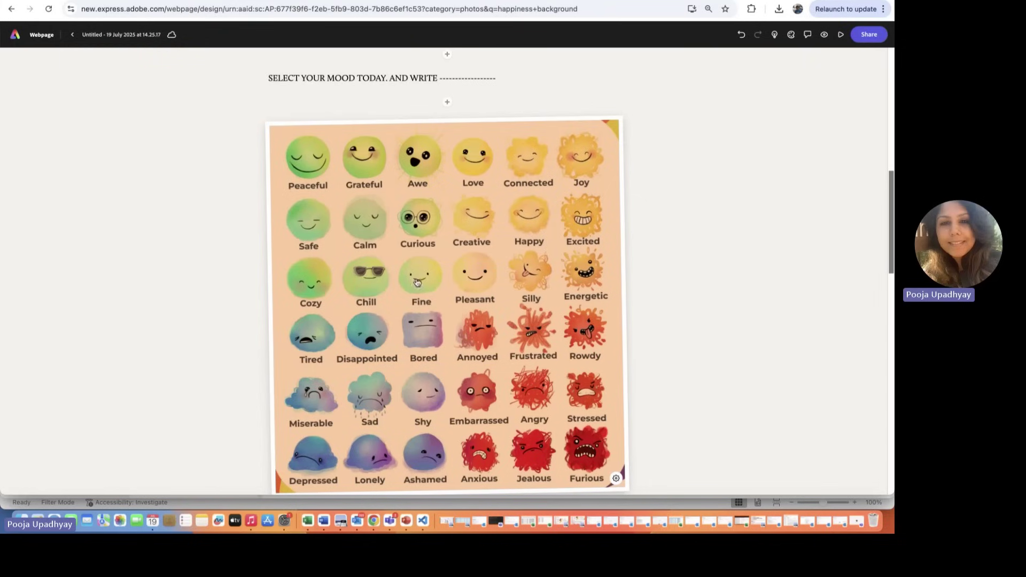
{"action": "scroll", "coordinate": [413, 294], "scroll_direction": "down", "scroll_amount": 2}
{"action": "left_click", "coordinate": [414, 295]}
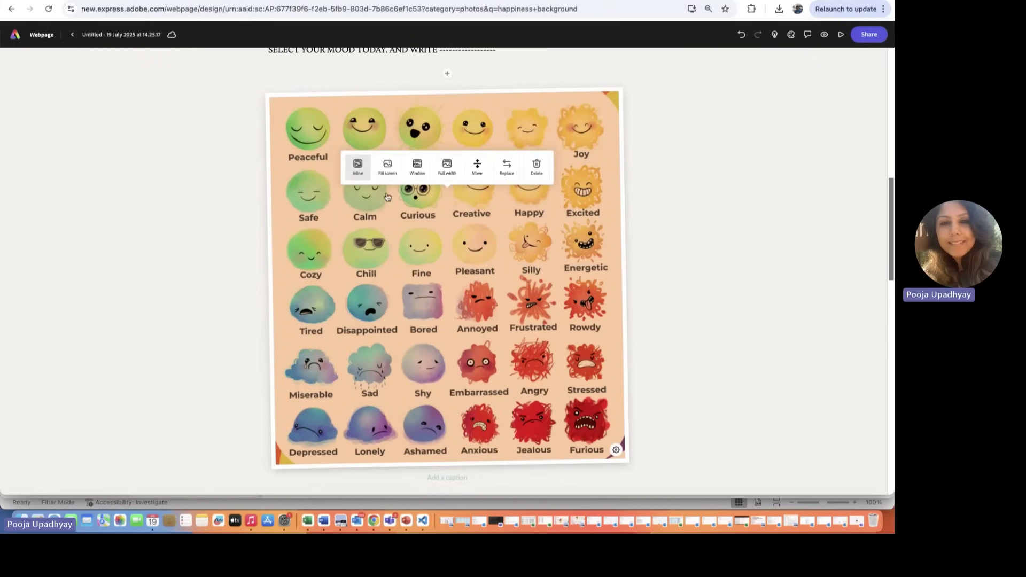
{"action": "left_click", "coordinate": [506, 170]}
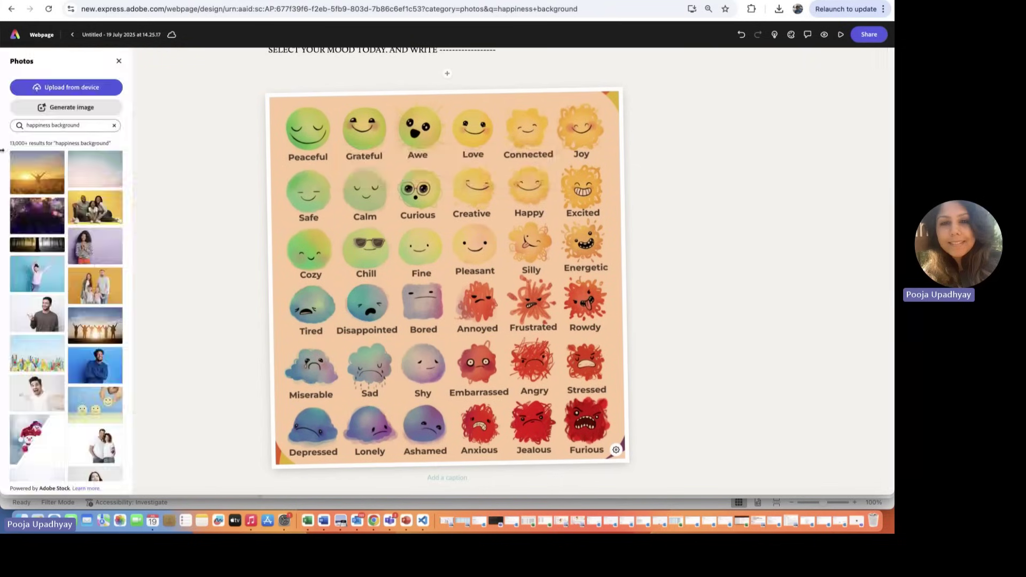
{"action": "left_click_drag", "start_coordinate": [92, 125], "coordinate": [8, 123]}
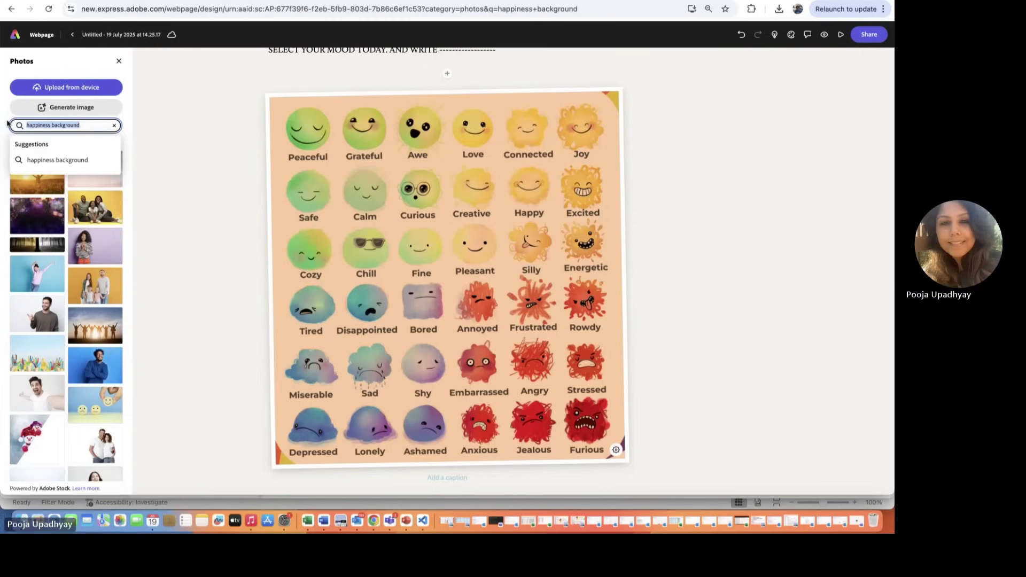
{"action": "type", "text": "emo"}
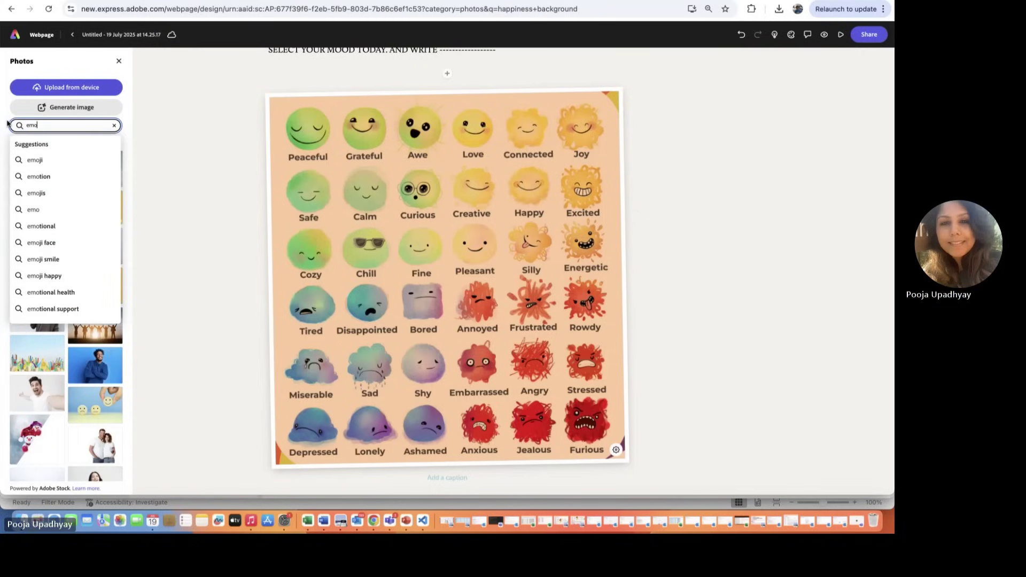
{"action": "left_click", "coordinate": [56, 160]}
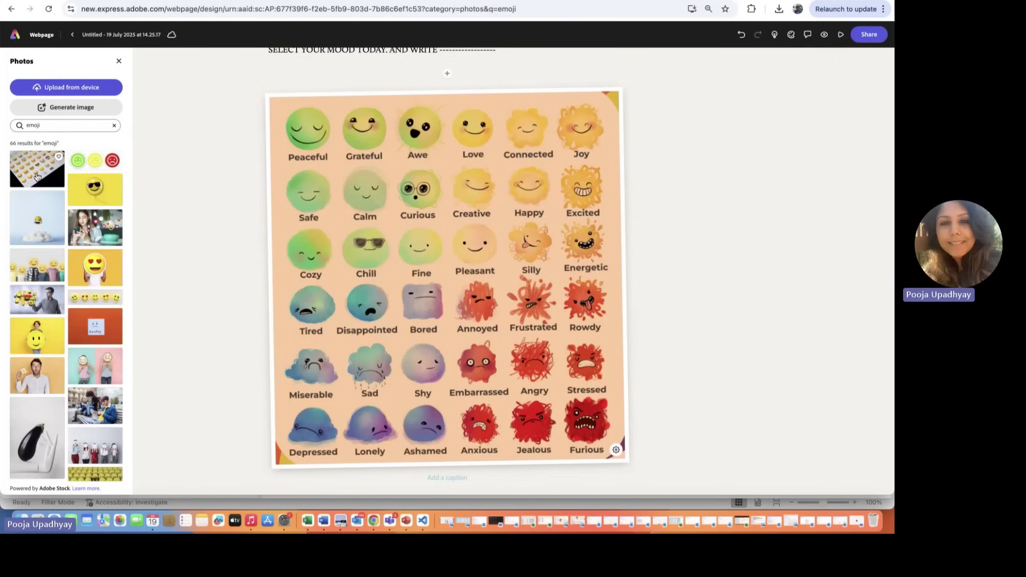
Step: Swap in the yellow emoji-balls photo and close the photo results
{"action": "scroll", "coordinate": [34, 204], "scroll_direction": "down", "scroll_amount": 3}
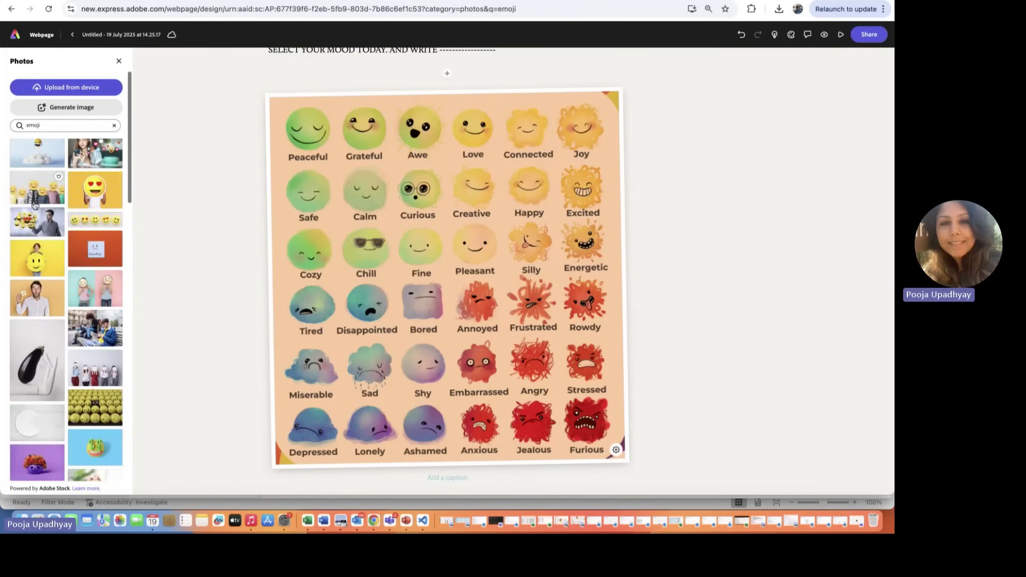
{"action": "scroll", "coordinate": [96, 352], "scroll_direction": "down", "scroll_amount": 5}
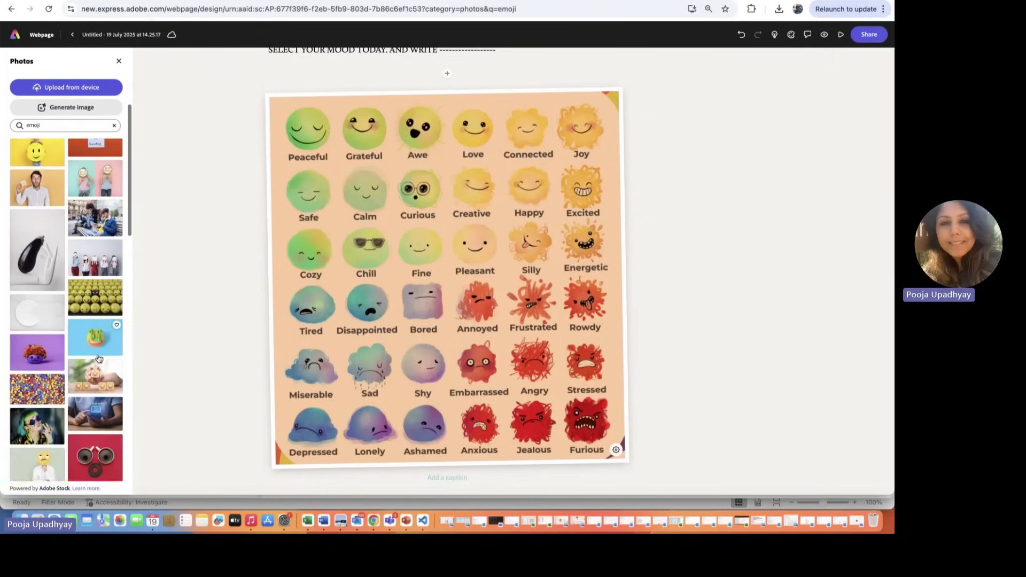
{"action": "scroll", "coordinate": [97, 342], "scroll_direction": "down", "scroll_amount": 2}
{"action": "scroll", "coordinate": [97, 321], "scroll_direction": "up", "scroll_amount": 1}
{"action": "left_click", "coordinate": [95, 277]}
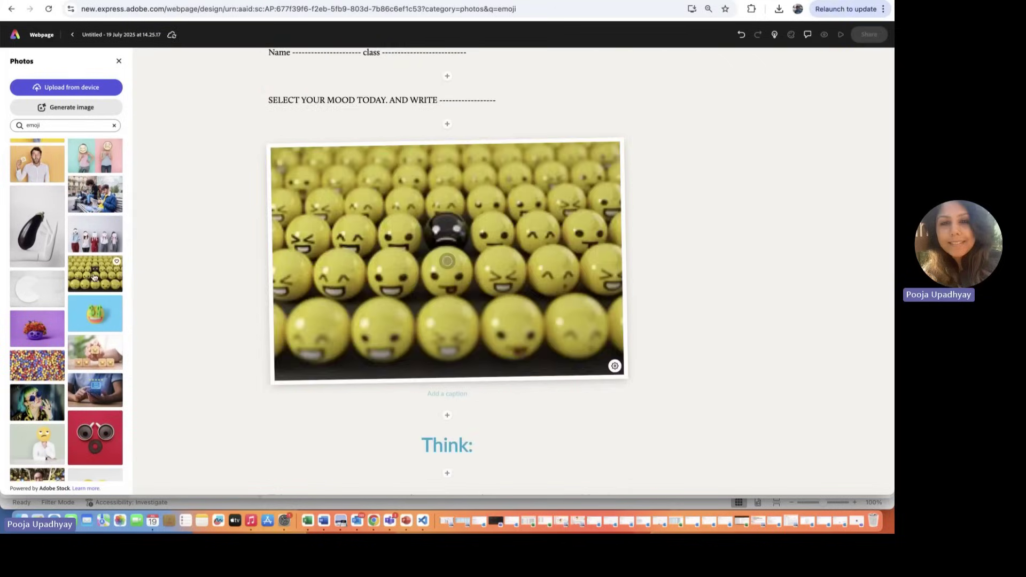
{"action": "left_click", "coordinate": [155, 281]}
{"action": "scroll", "coordinate": [155, 281], "scroll_direction": "down", "scroll_amount": 5}
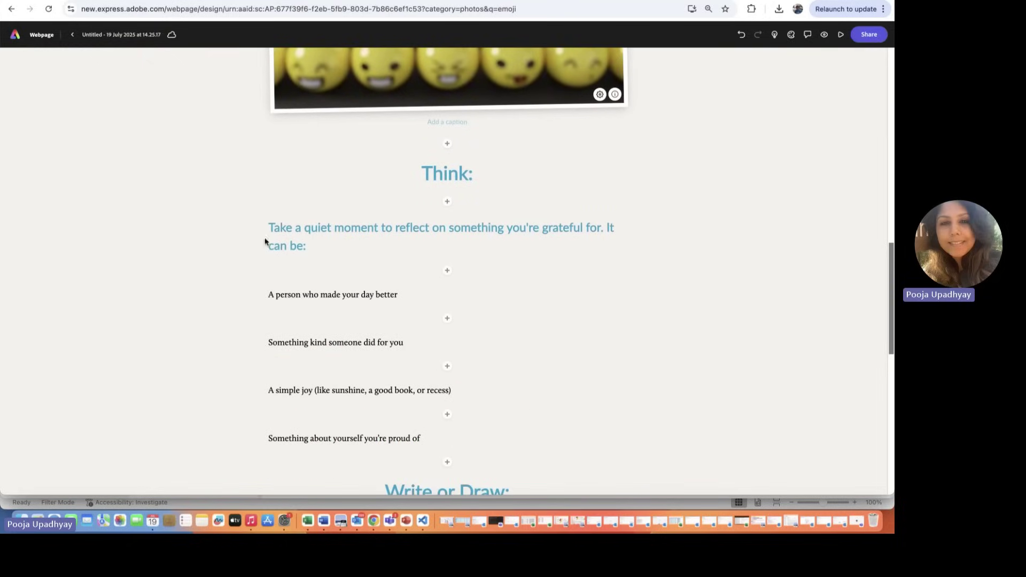
{"action": "scroll", "coordinate": [415, 318], "scroll_direction": "down", "scroll_amount": 1}
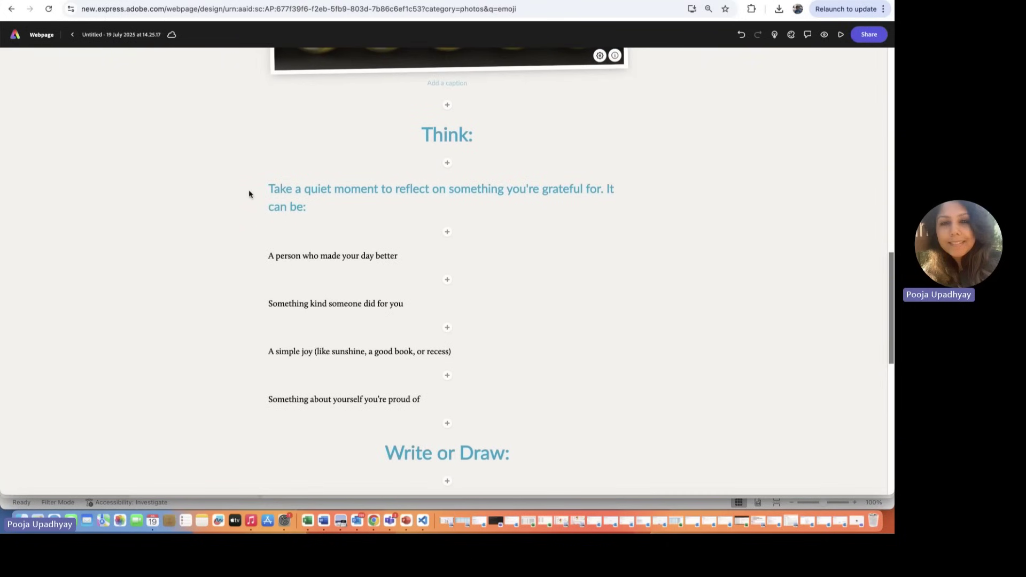
{"action": "scroll", "coordinate": [431, 247], "scroll_direction": "down", "scroll_amount": 5}
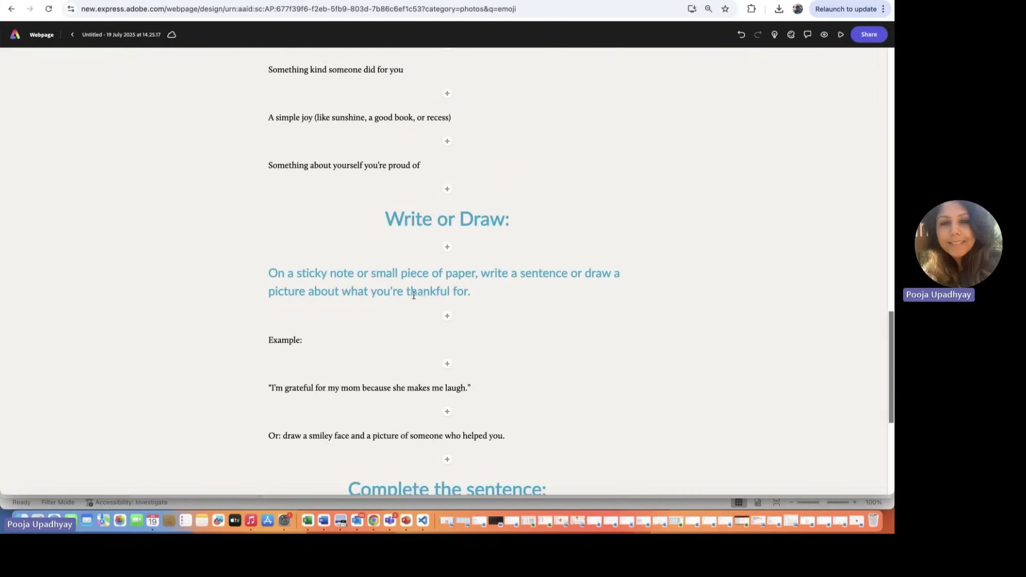
{"action": "scroll", "coordinate": [414, 297], "scroll_direction": "down", "scroll_amount": 6}
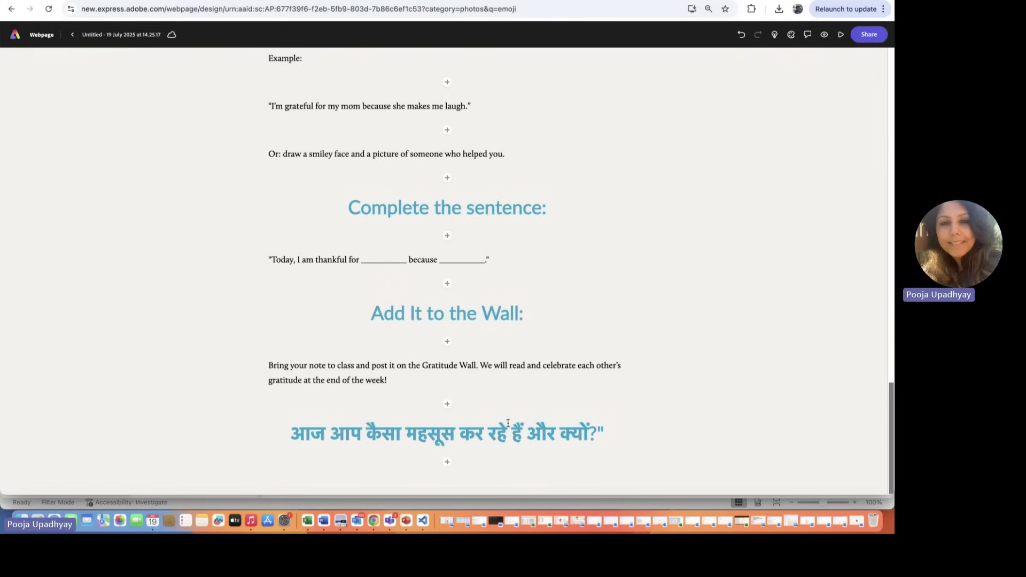
{"action": "scroll", "coordinate": [469, 292], "scroll_direction": "up", "scroll_amount": 15}
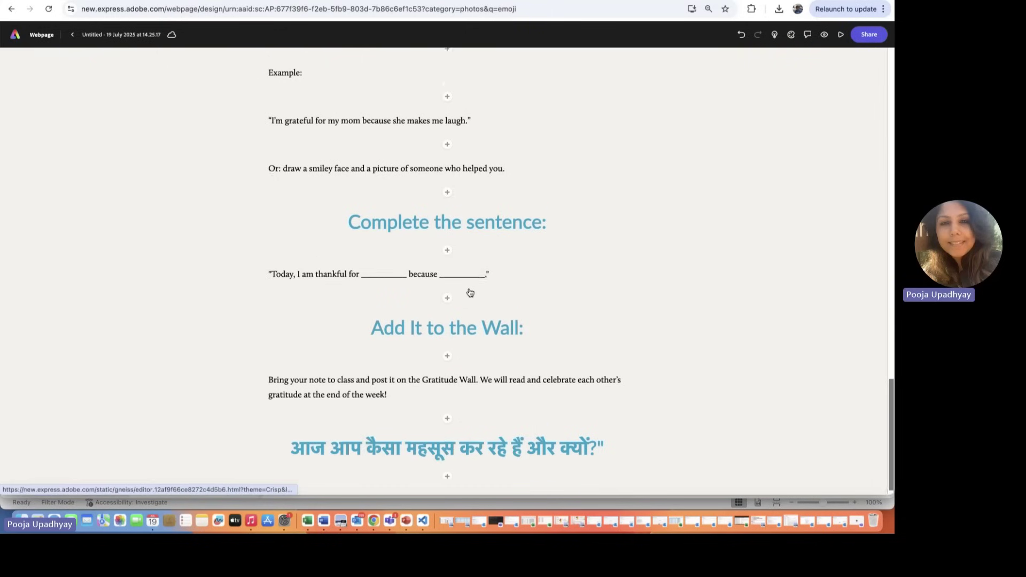
{"action": "scroll", "coordinate": [469, 292], "scroll_direction": "up", "scroll_amount": 5}
{"action": "scroll", "coordinate": [470, 292], "scroll_direction": "down", "scroll_amount": 15}
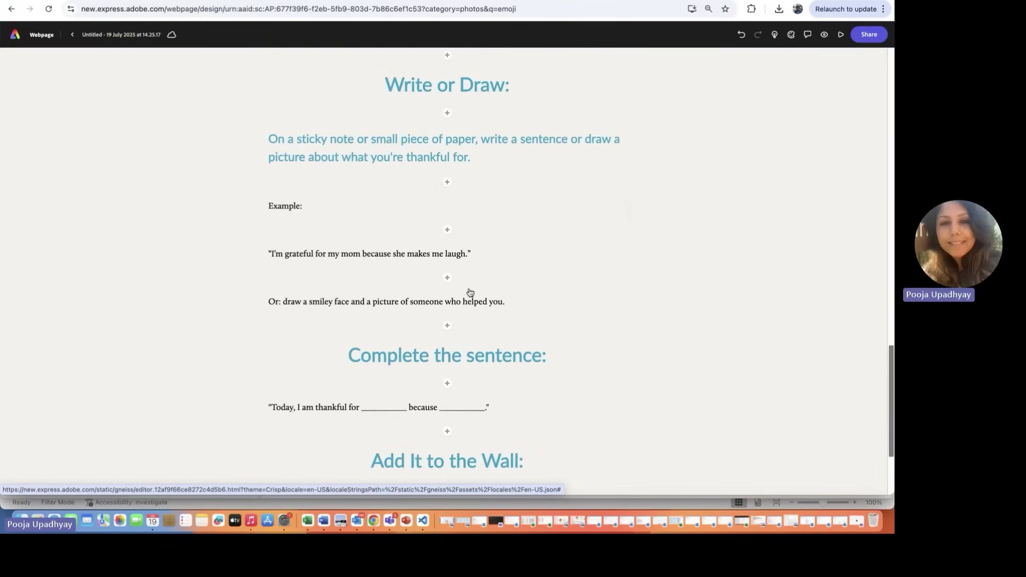
{"action": "scroll", "coordinate": [469, 292], "scroll_direction": "down", "scroll_amount": 4}
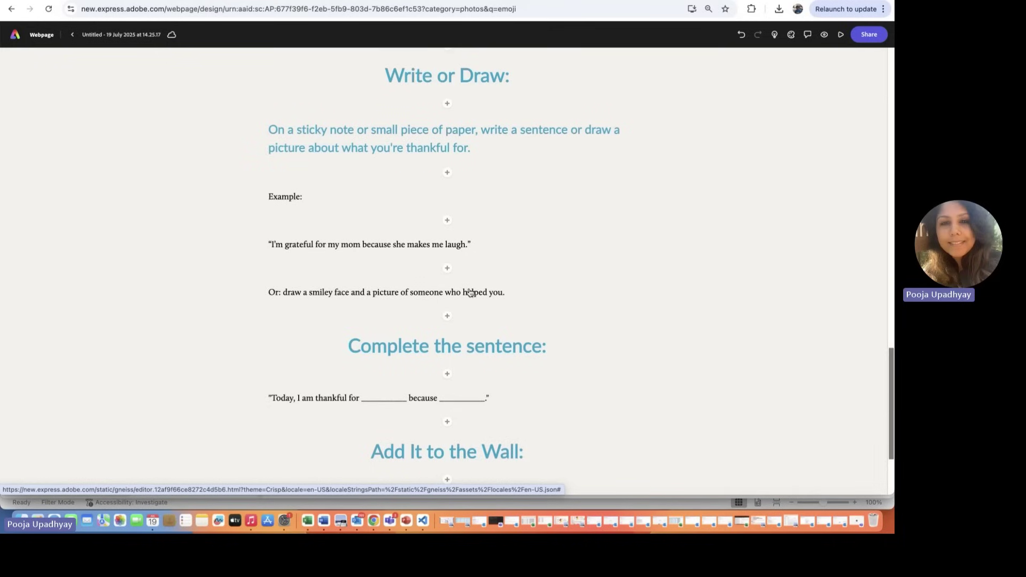
Step: Apply the Storybook theme, giving the page headings a script-style font
{"action": "left_click", "coordinate": [791, 36]}
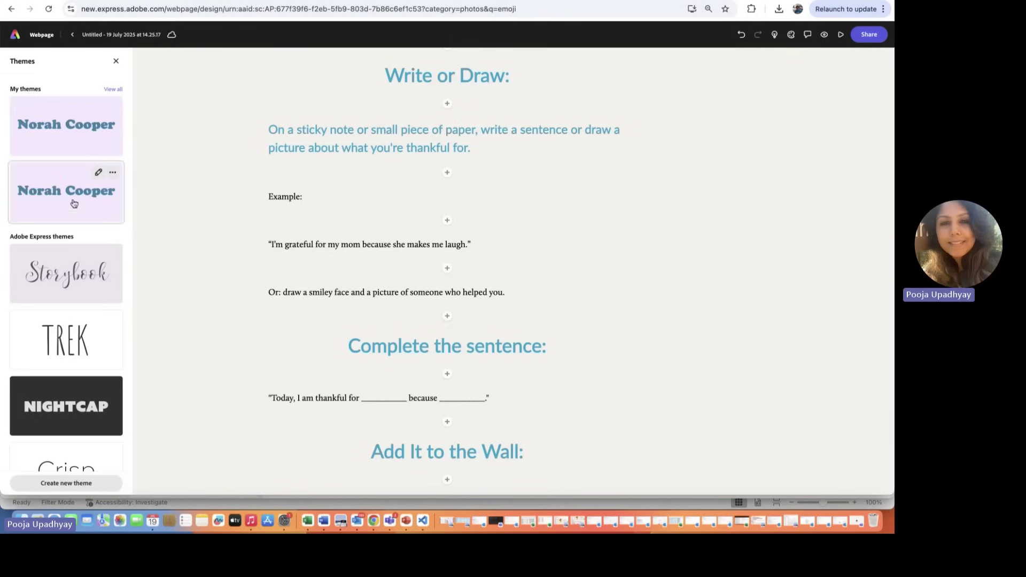
{"action": "left_click", "coordinate": [70, 278]}
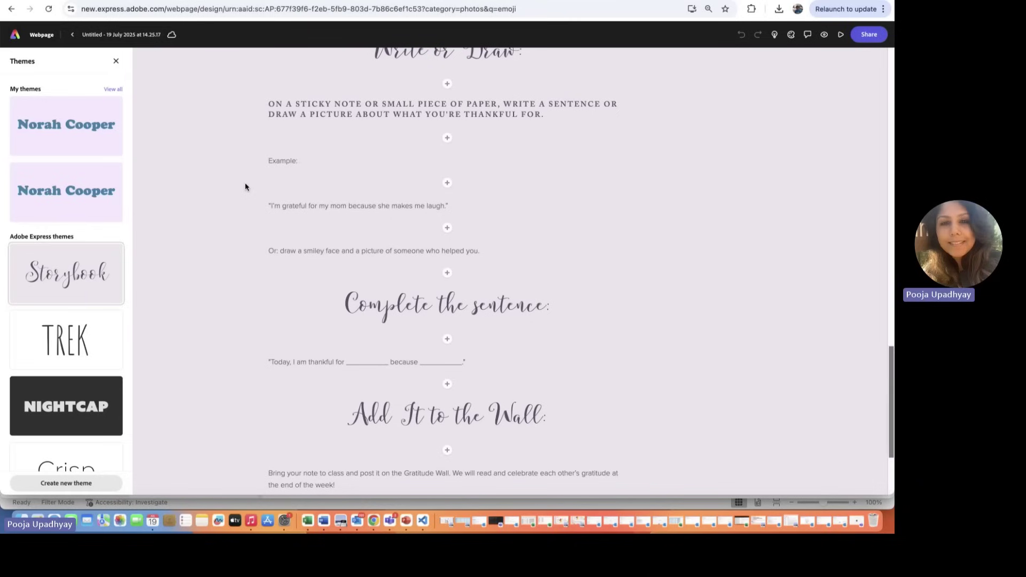
{"action": "scroll", "coordinate": [227, 201], "scroll_direction": "down", "scroll_amount": 3}
{"action": "scroll", "coordinate": [227, 201], "scroll_direction": "up", "scroll_amount": 15}
{"action": "scroll", "coordinate": [226, 201], "scroll_direction": "up", "scroll_amount": 5}
{"action": "scroll", "coordinate": [227, 202], "scroll_direction": "down", "scroll_amount": 3}
Step: Rename the untitled webpage to the author's first name
{"action": "left_click", "coordinate": [126, 34]}
{"action": "key", "text": "super+a"}
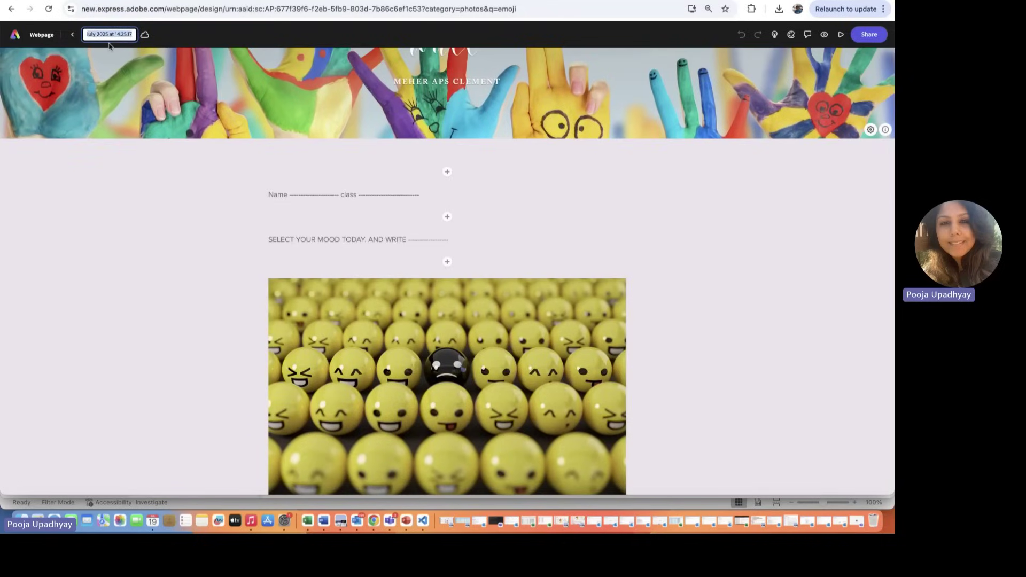
{"action": "type", "text": "c"}
{"action": "type", "text": "me"}
{"action": "type", "text": "her"}
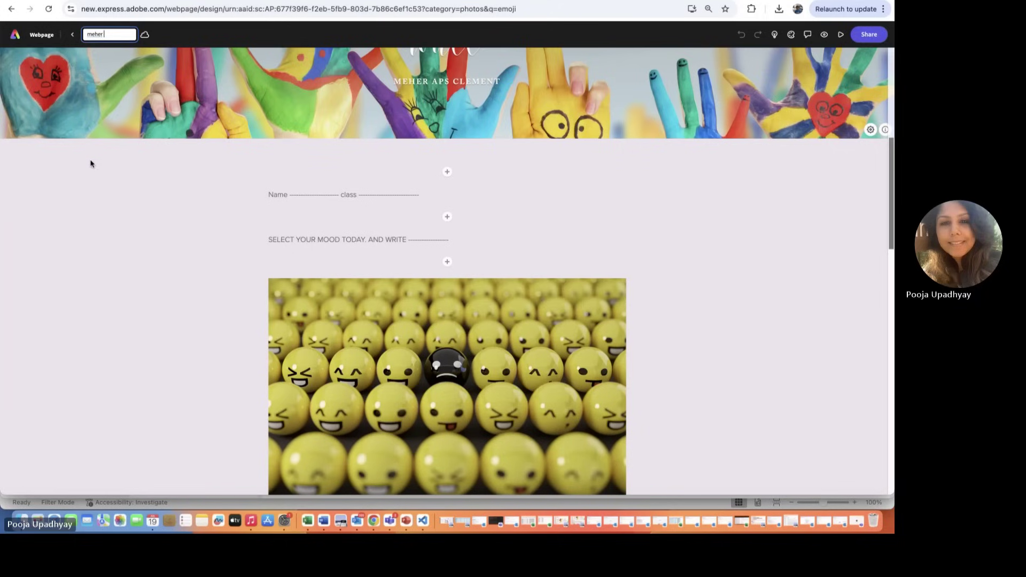
{"action": "left_click", "coordinate": [789, 219]}
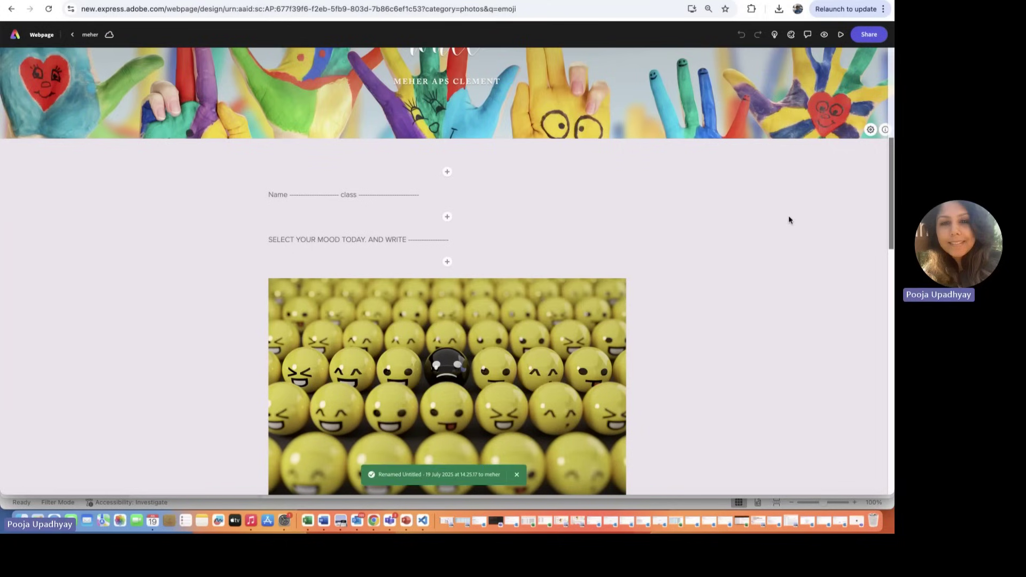
{"action": "scroll", "coordinate": [765, 303], "scroll_direction": "down", "scroll_amount": 1}
{"action": "scroll", "coordinate": [765, 302], "scroll_direction": "up", "scroll_amount": 2}
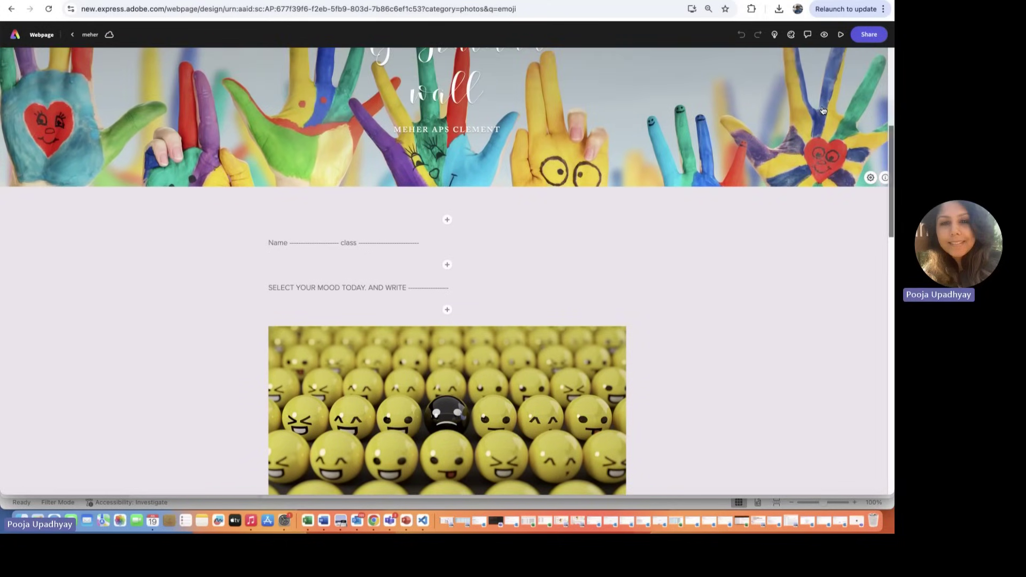
Step: Publish the webpage to the web and create a shareable link, which fails with an error
{"action": "left_click", "coordinate": [869, 36]}
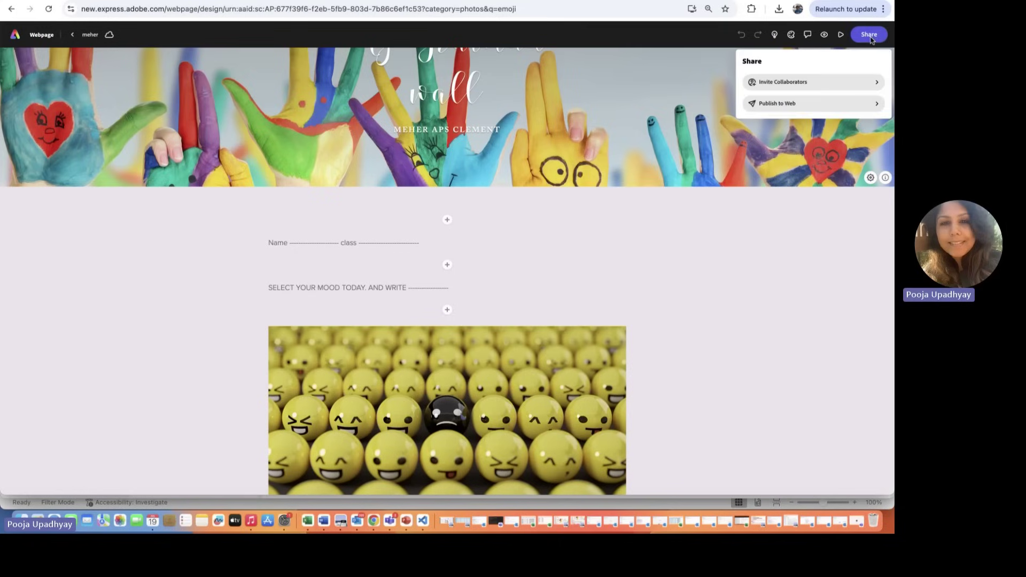
{"action": "left_click", "coordinate": [786, 108]}
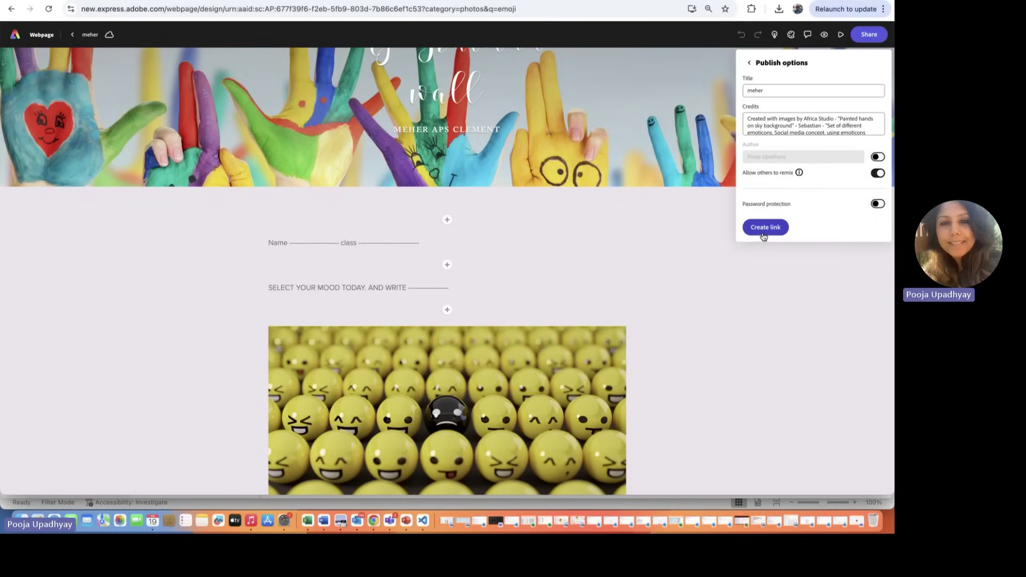
{"action": "left_click", "coordinate": [763, 236]}
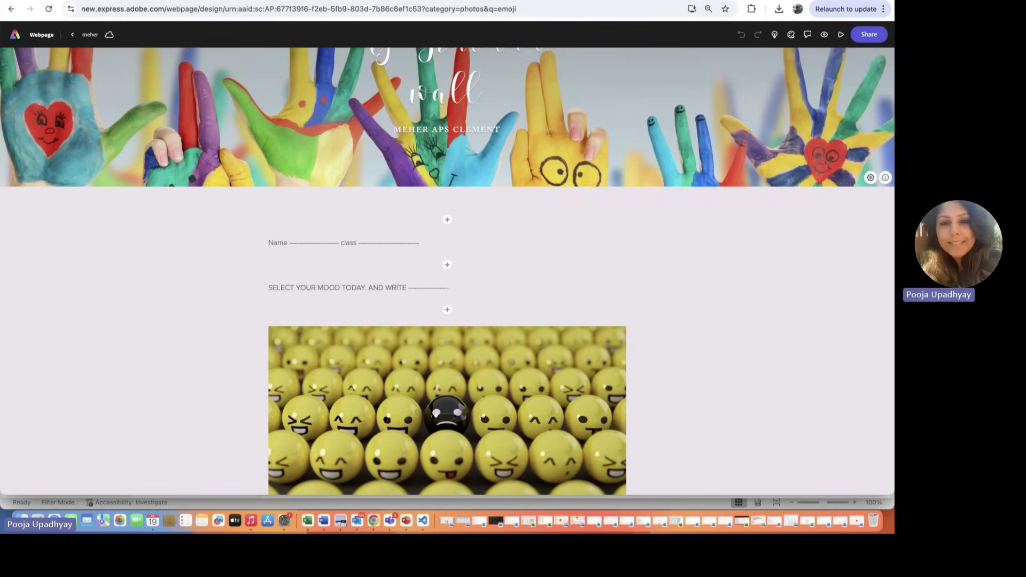
Step: Return to the student templates page listing the grade templates
{"action": "left_click", "coordinate": [251, 1]}
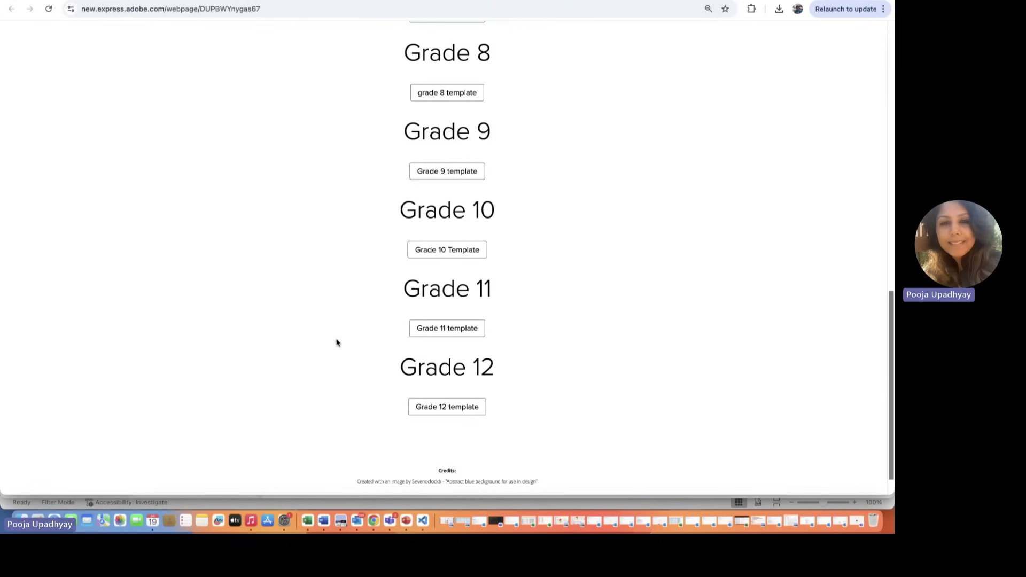
{"action": "scroll", "coordinate": [366, 291], "scroll_direction": "up", "scroll_amount": 10}
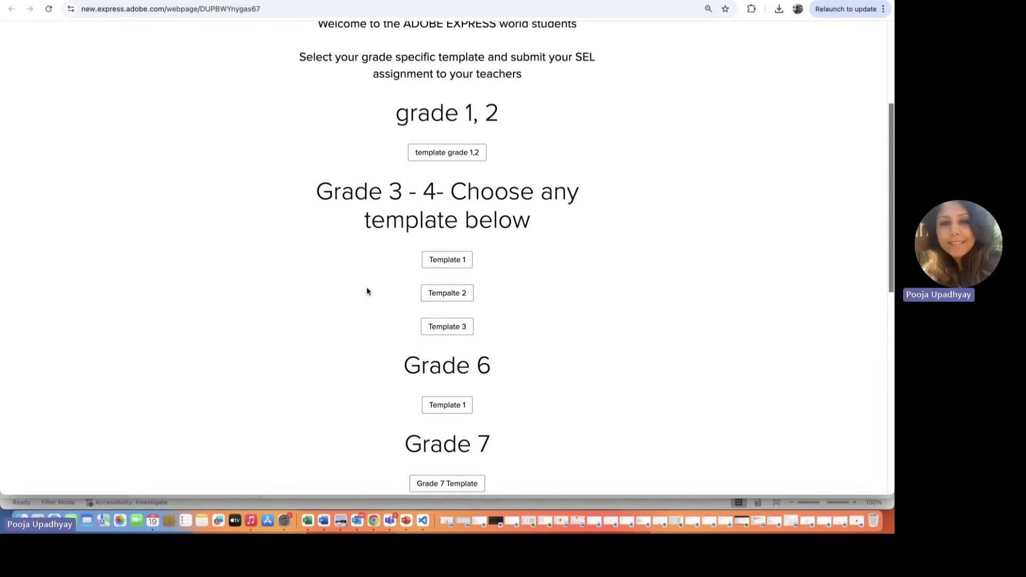
{"action": "scroll", "coordinate": [366, 291], "scroll_direction": "down", "scroll_amount": 15}
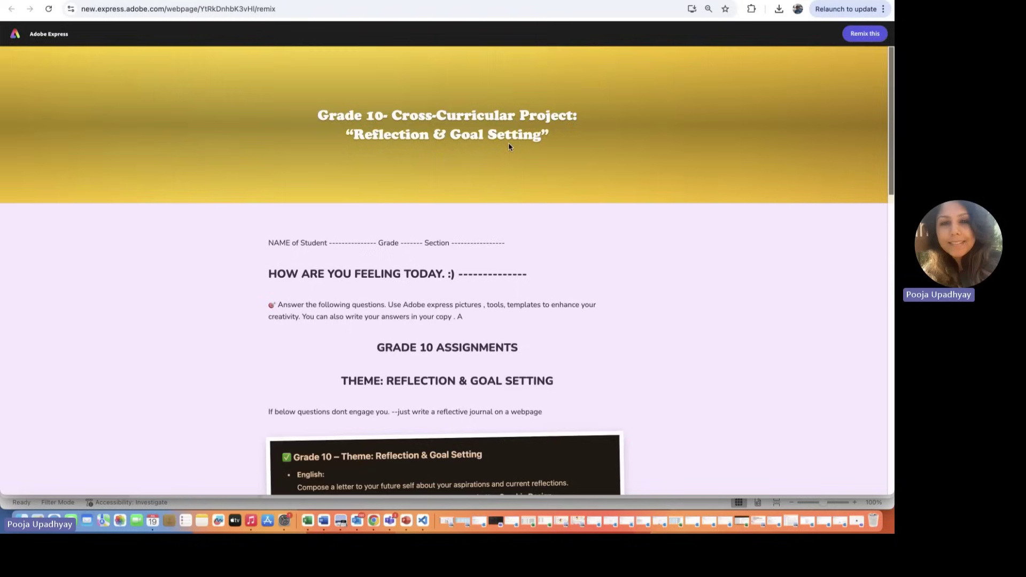
{"action": "scroll", "coordinate": [508, 146], "scroll_direction": "down", "scroll_amount": 2}
{"action": "scroll", "coordinate": [508, 143], "scroll_direction": "down", "scroll_amount": 2}
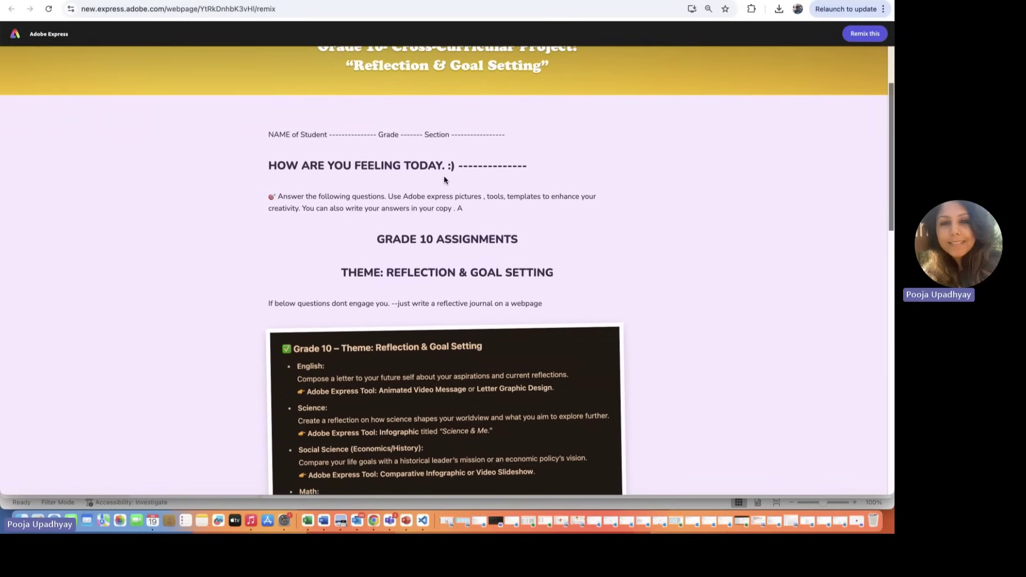
{"action": "scroll", "coordinate": [444, 181], "scroll_direction": "down", "scroll_amount": 1}
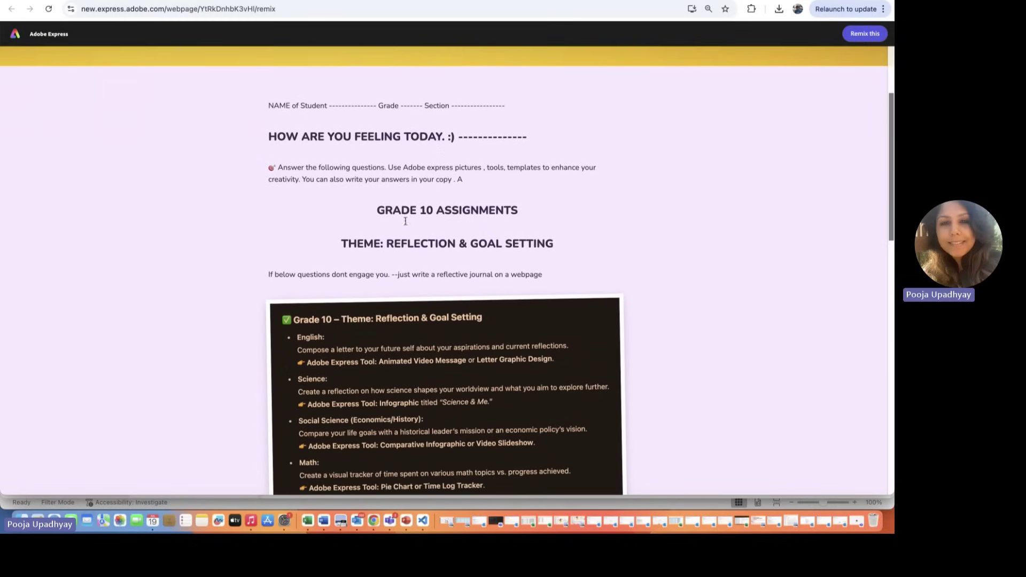
{"action": "scroll", "coordinate": [382, 245], "scroll_direction": "down", "scroll_amount": 4}
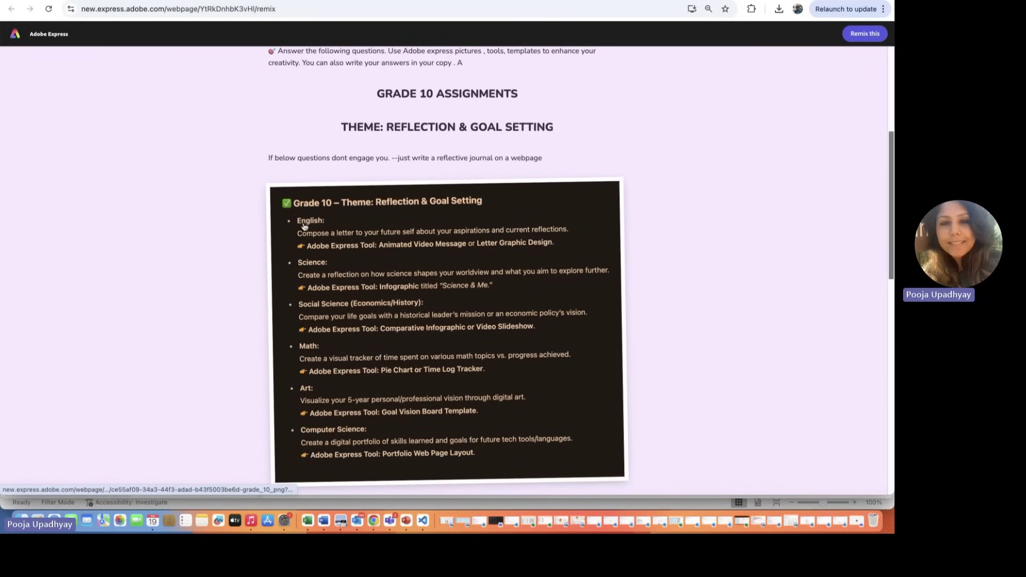
{"action": "scroll", "coordinate": [332, 264], "scroll_direction": "down", "scroll_amount": 1}
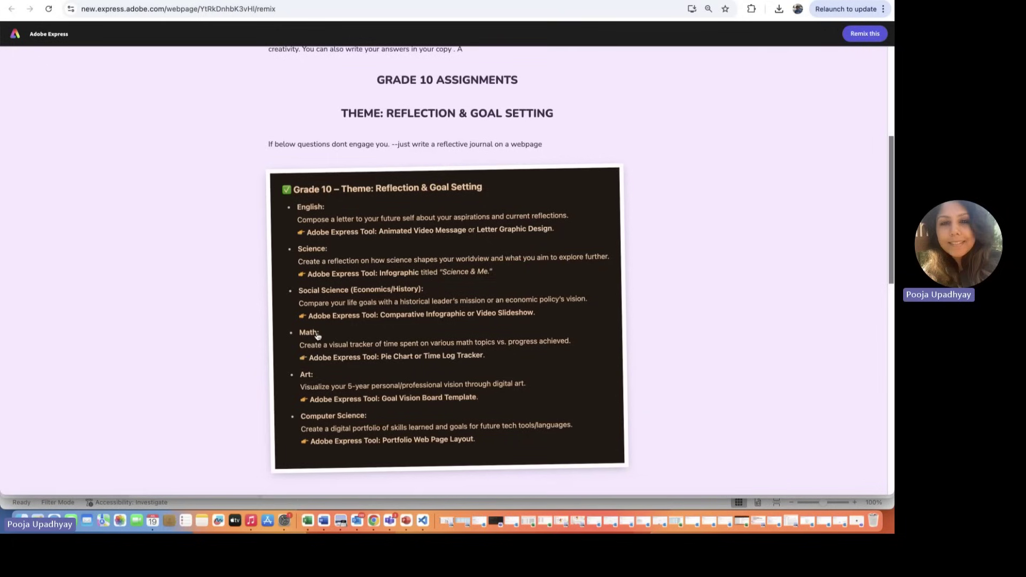
{"action": "scroll", "coordinate": [305, 325], "scroll_direction": "down", "scroll_amount": 3}
{"action": "scroll", "coordinate": [305, 325], "scroll_direction": "down", "scroll_amount": 5}
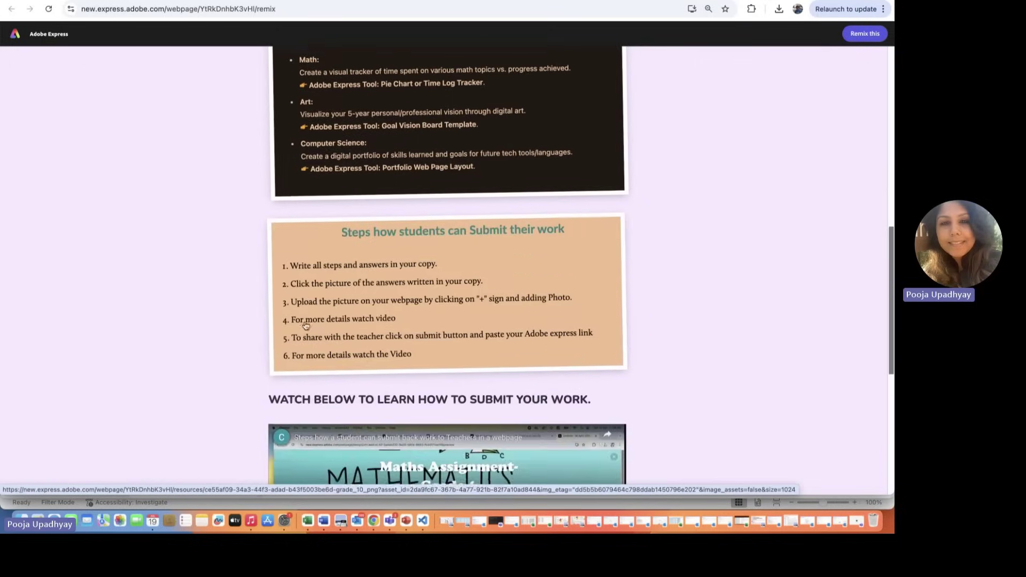
{"action": "scroll", "coordinate": [305, 325], "scroll_direction": "up", "scroll_amount": 3}
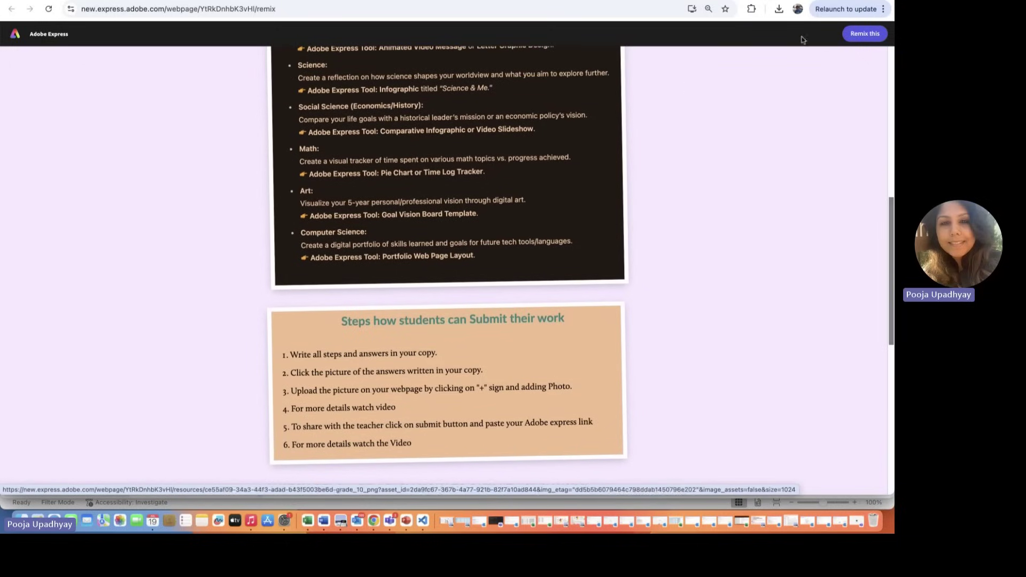
Step: Remix the Grade 10 Reflection & Goal Setting template into an untitled editable webpage
{"action": "left_click", "coordinate": [873, 35]}
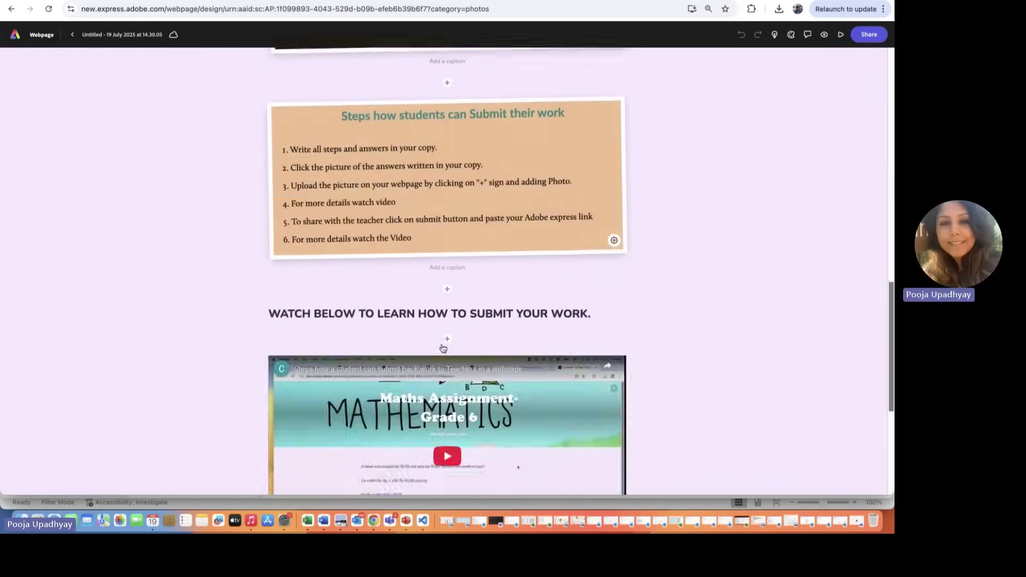
{"action": "scroll", "coordinate": [442, 347], "scroll_direction": "up", "scroll_amount": 8}
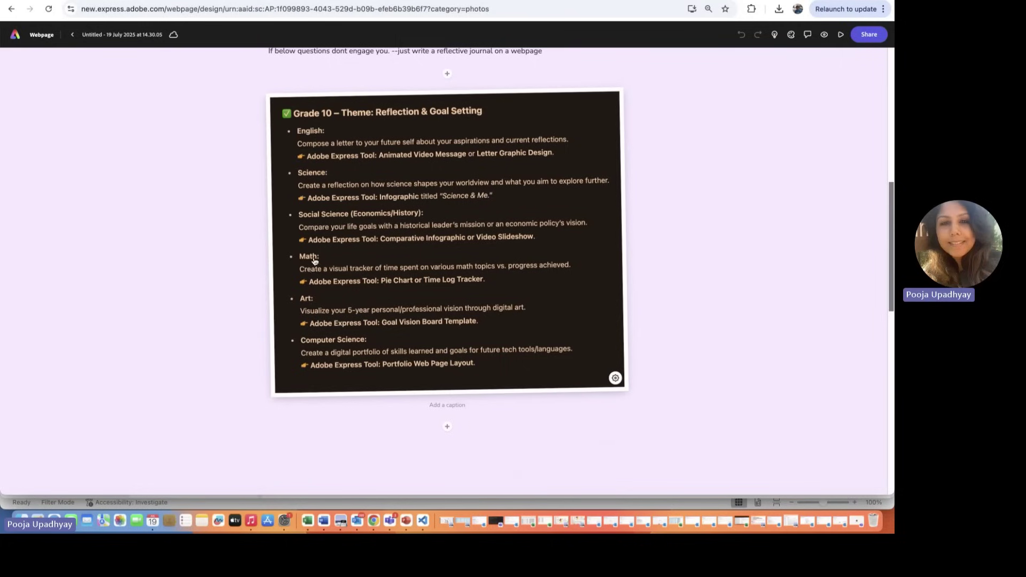
Step: Insert a text block under the Grade 10 subject-task card with the 'answer. english' line
{"action": "left_click", "coordinate": [444, 427]}
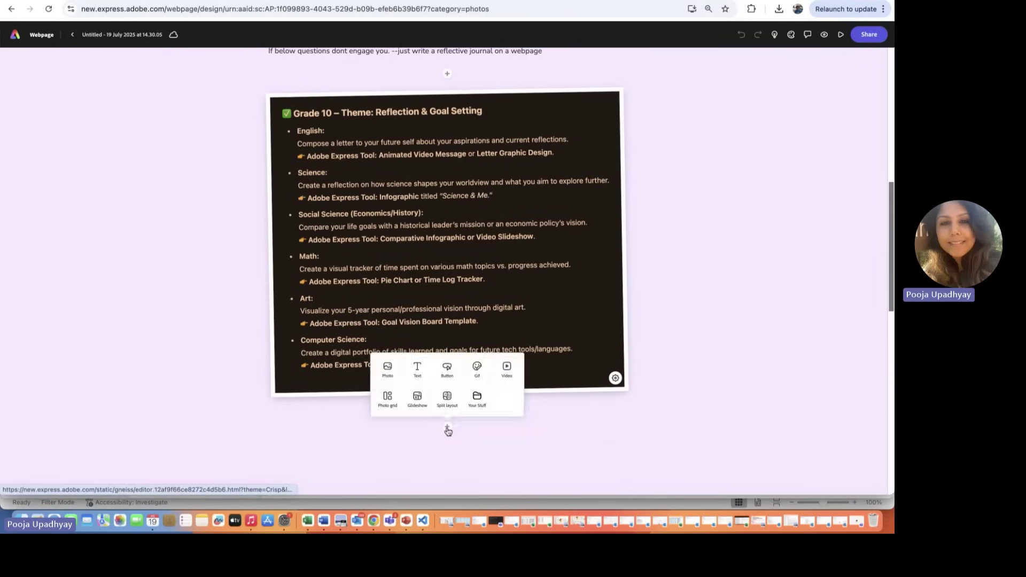
{"action": "left_click", "coordinate": [419, 374]}
{"action": "type", "text": "answer."}
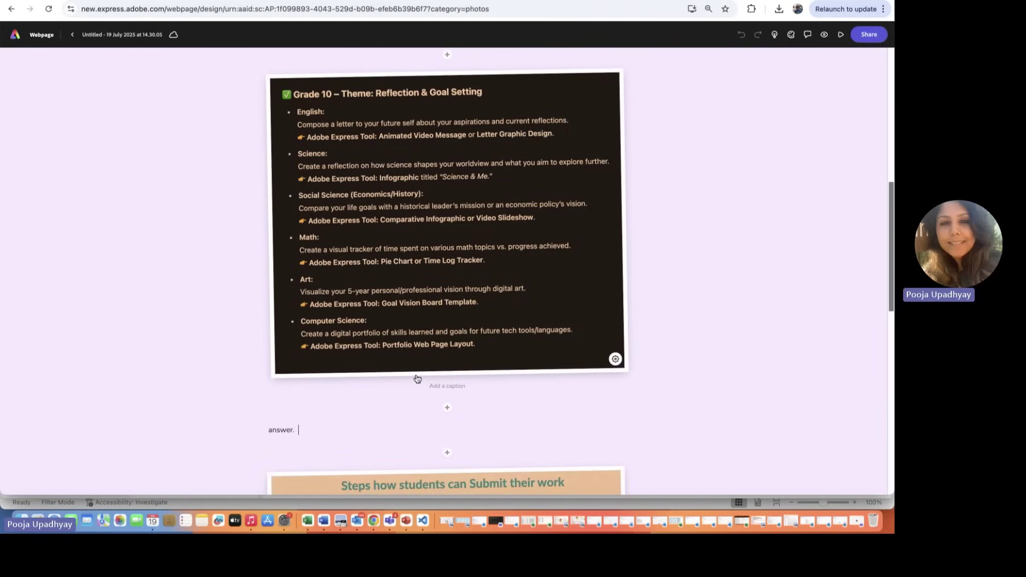
{"action": "type", "text": "  english -------"}
{"action": "scroll", "coordinate": [320, 268], "scroll_direction": "down", "scroll_amount": 5}
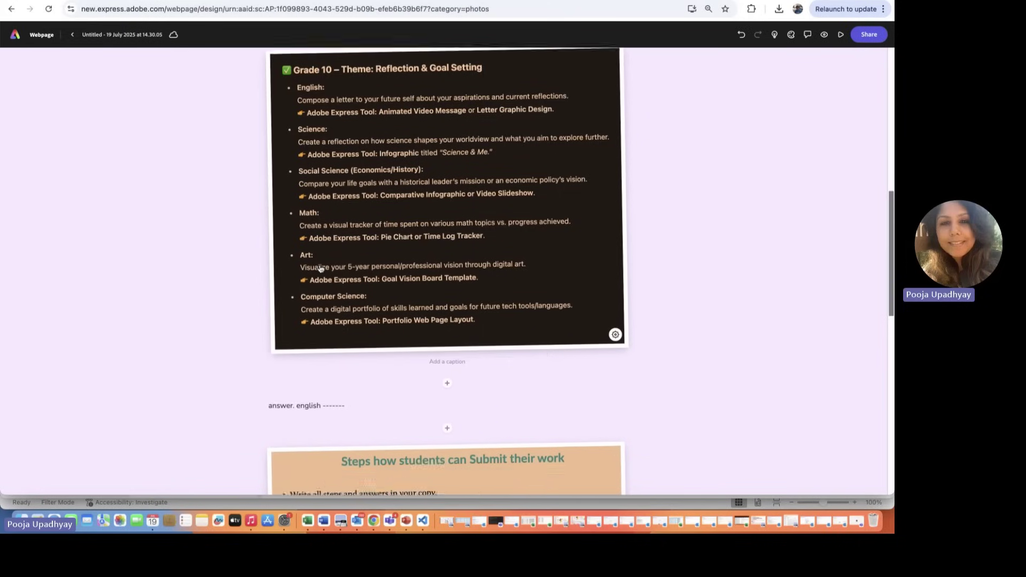
{"action": "scroll", "coordinate": [321, 268], "scroll_direction": "up", "scroll_amount": 3}
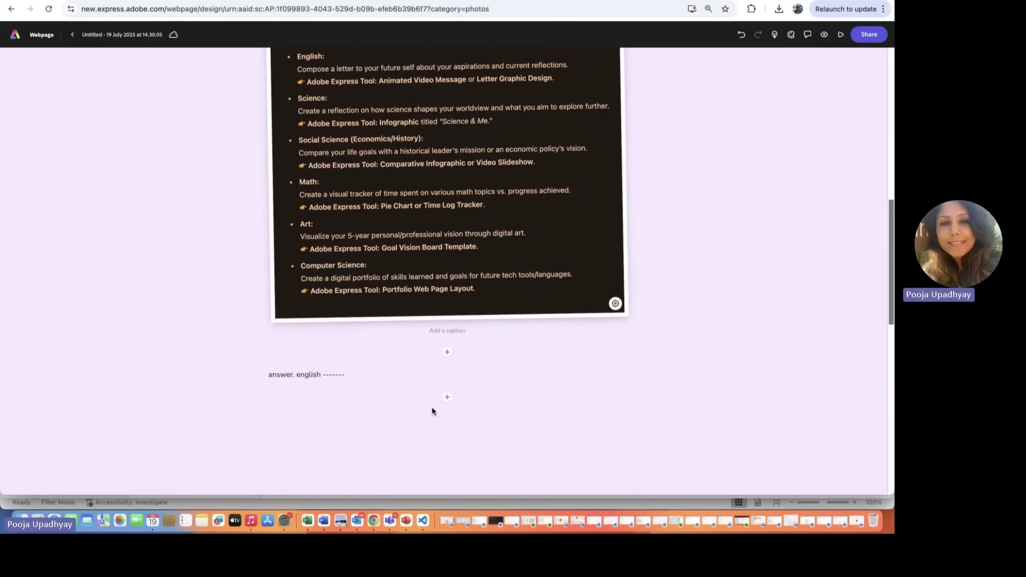
Step: Search stock photos for 'environmental sustainability' and insert the hands-around-a-seedling image below the answer line
{"action": "left_click", "coordinate": [446, 399]}
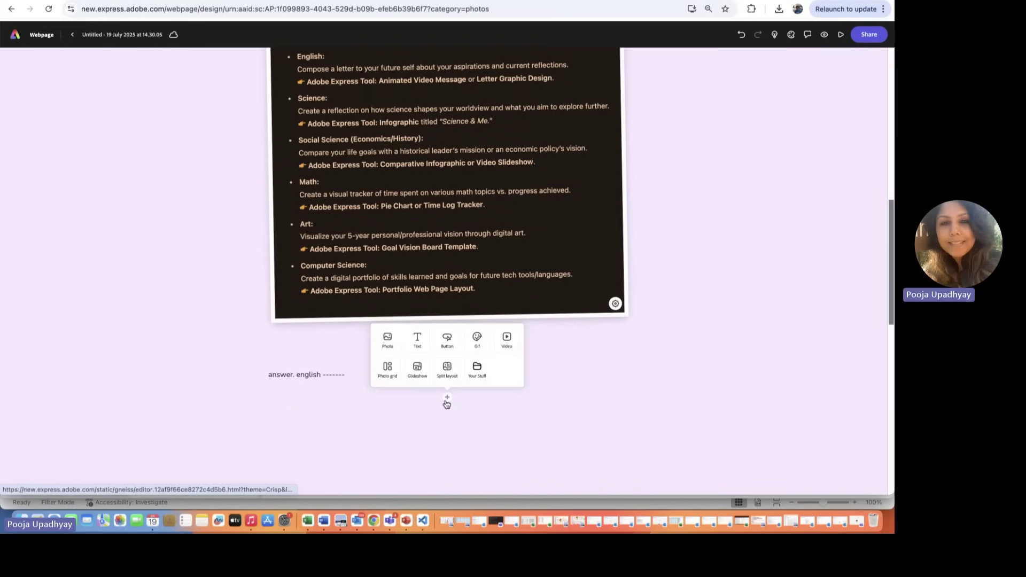
{"action": "left_click", "coordinate": [387, 341]}
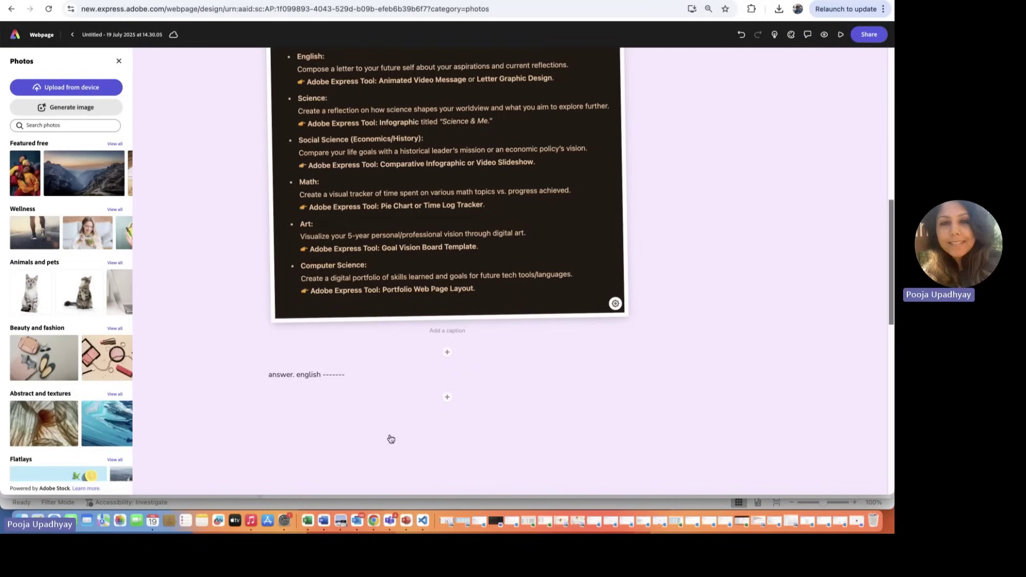
{"action": "left_click", "coordinate": [401, 450]}
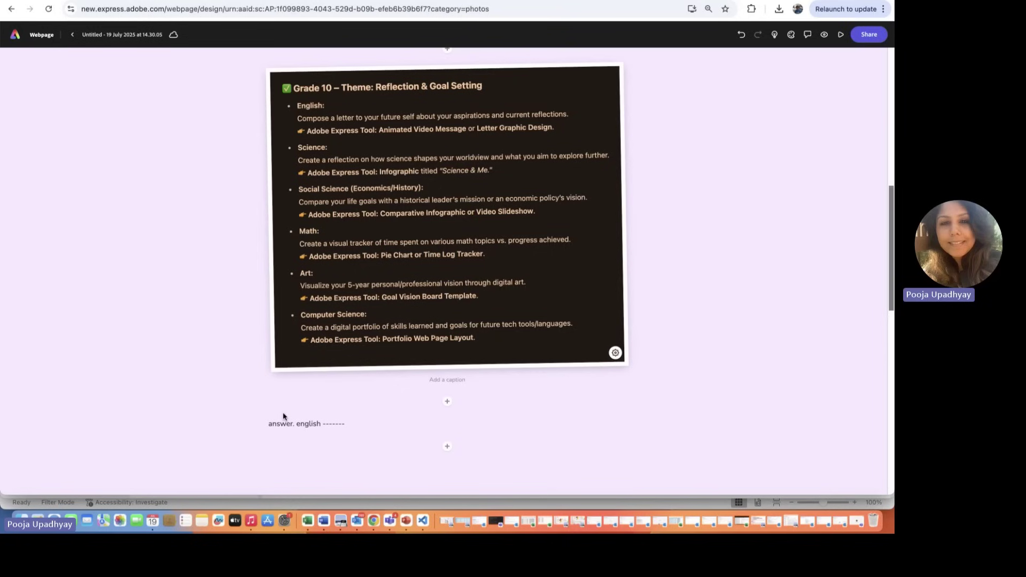
{"action": "left_click", "coordinate": [447, 446]}
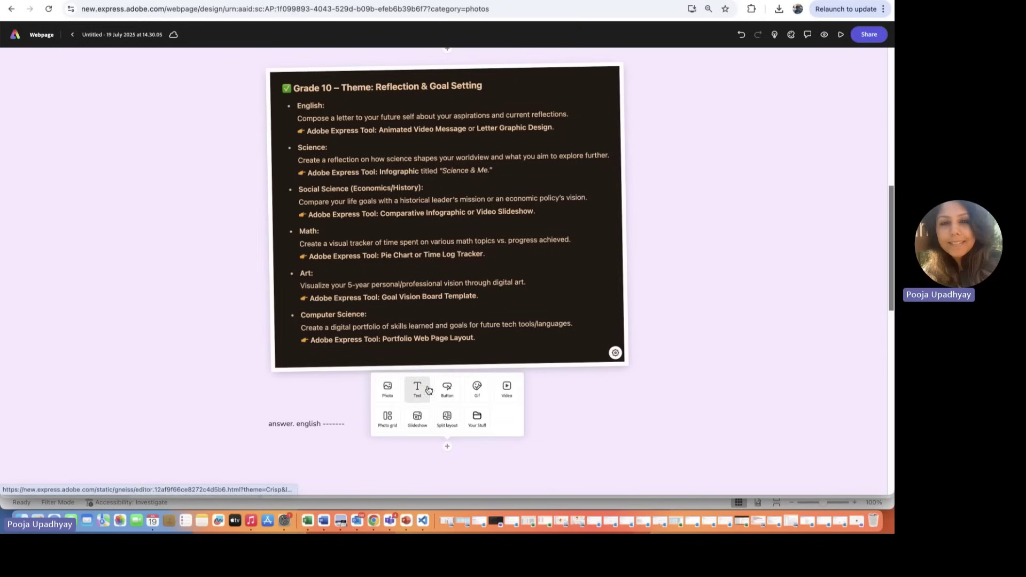
{"action": "left_click", "coordinate": [388, 394]}
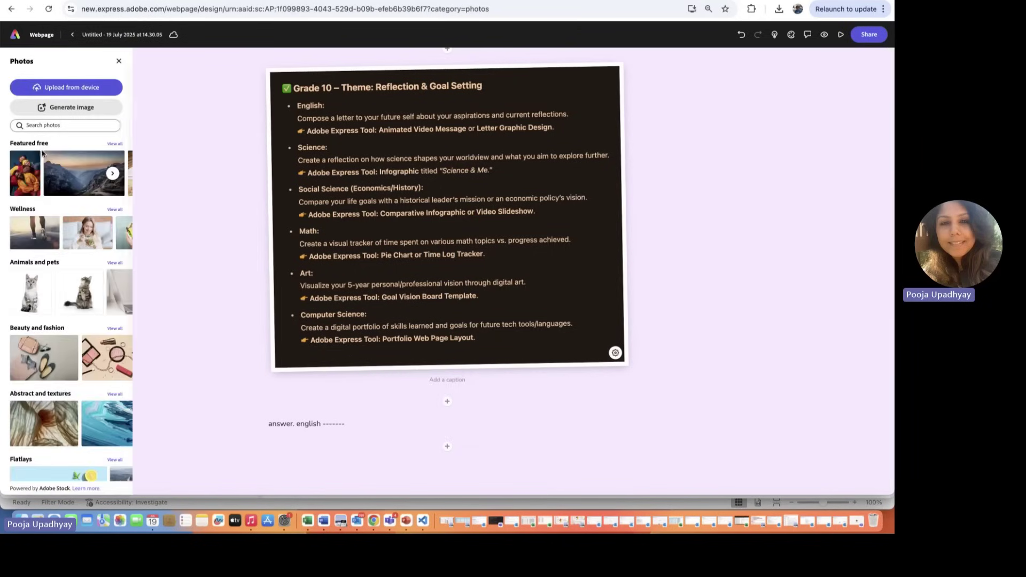
{"action": "left_click", "coordinate": [43, 126]}
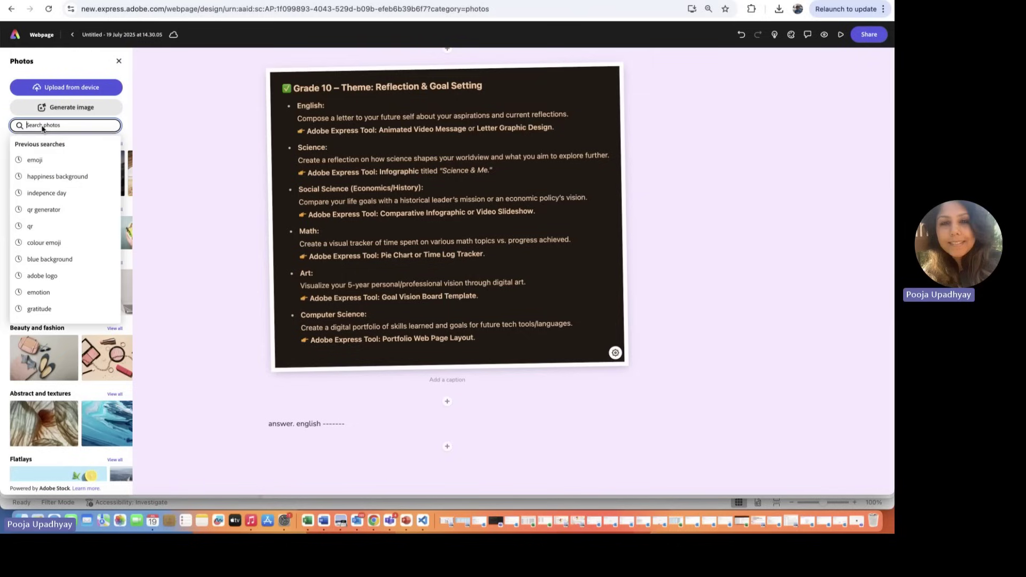
{"action": "type", "text": "en"}
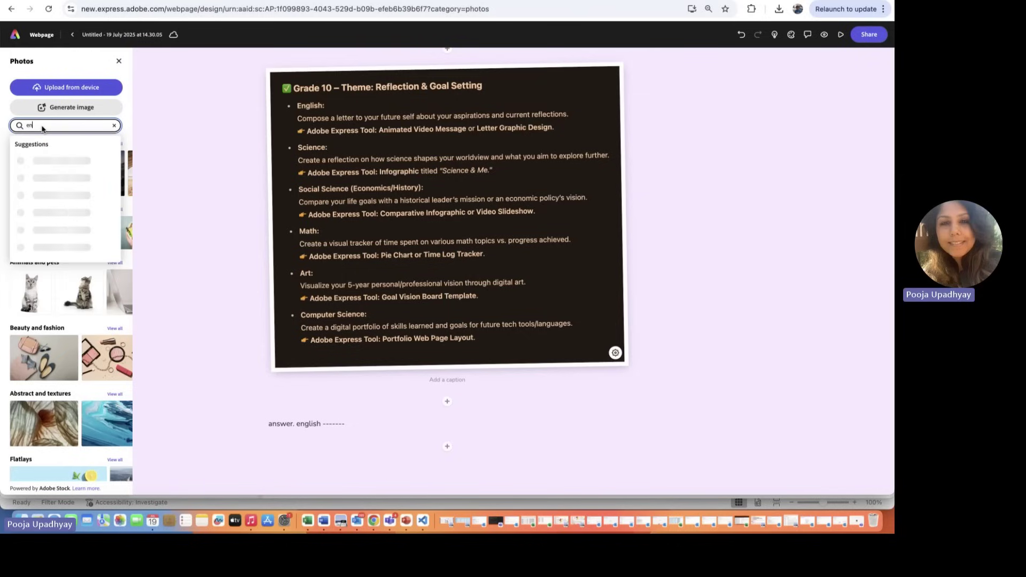
{"action": "type", "text": "vir"}
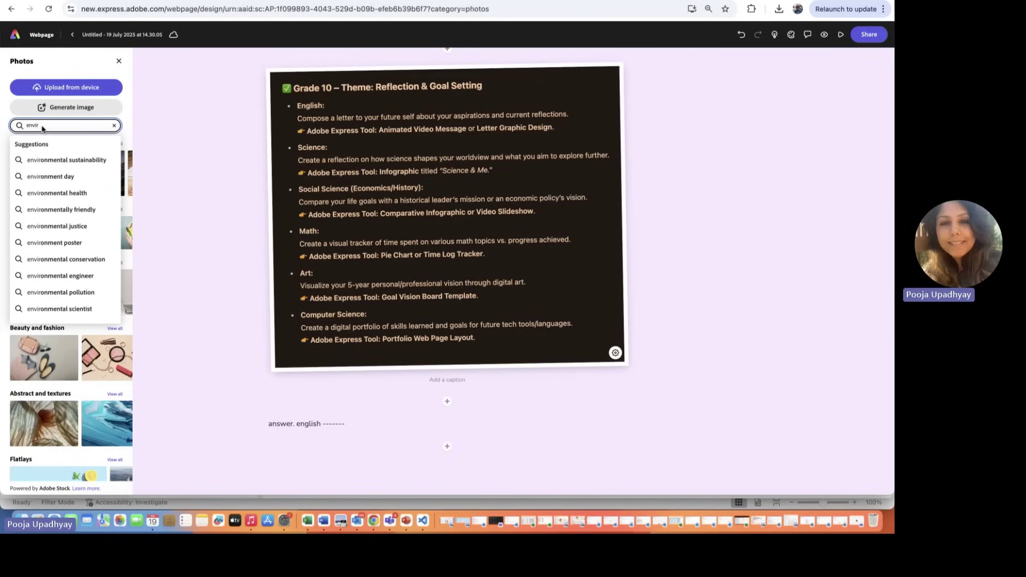
{"action": "left_click", "coordinate": [47, 161]}
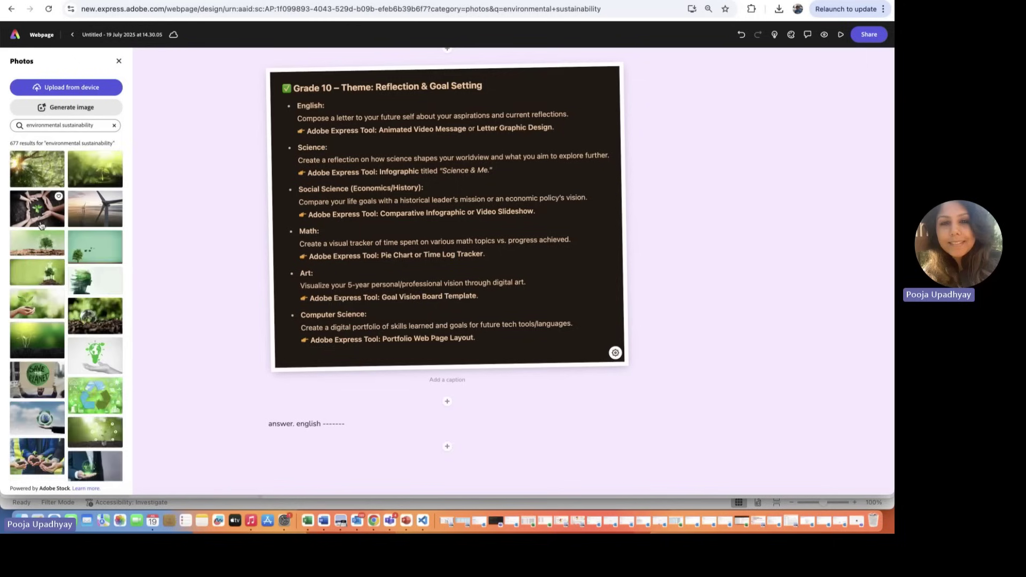
{"action": "left_click", "coordinate": [42, 219]}
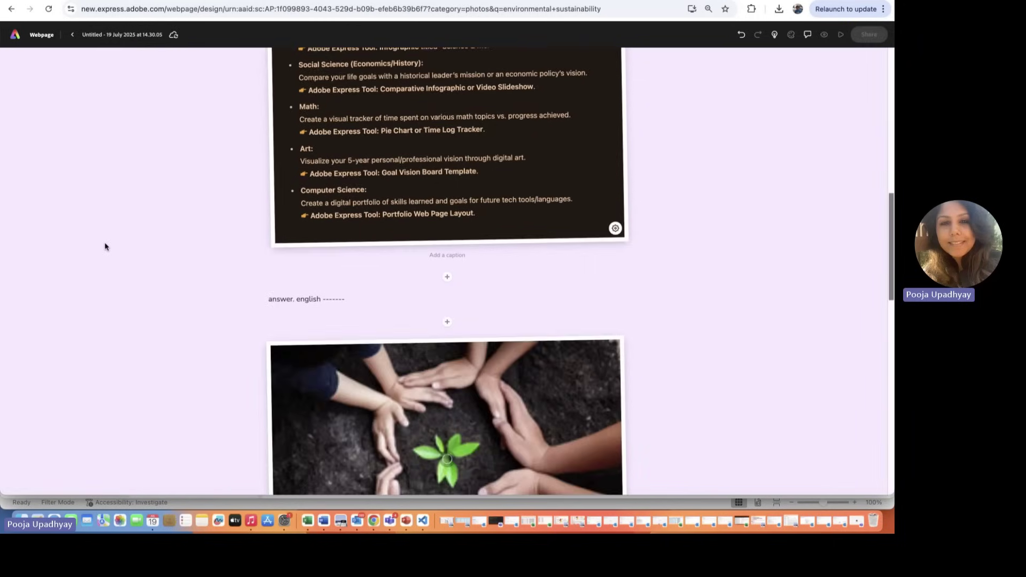
{"action": "scroll", "coordinate": [105, 246], "scroll_direction": "down", "scroll_amount": 3}
{"action": "scroll", "coordinate": [105, 247], "scroll_direction": "up", "scroll_amount": 1}
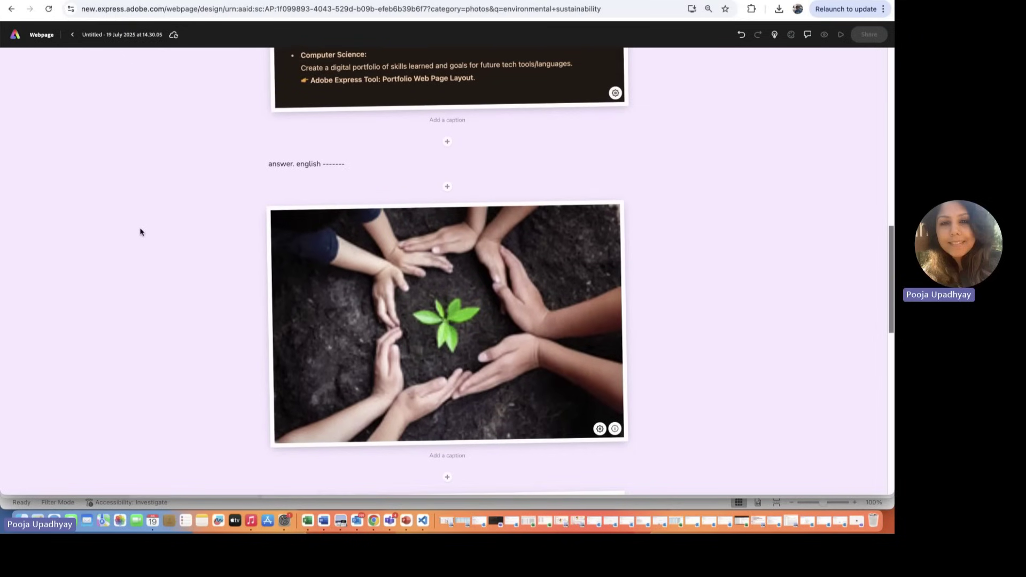
Step: Bring up the Publish to Web options for the remixed Grade 10 page
{"action": "scroll", "coordinate": [656, 173], "scroll_direction": "up", "scroll_amount": 5}
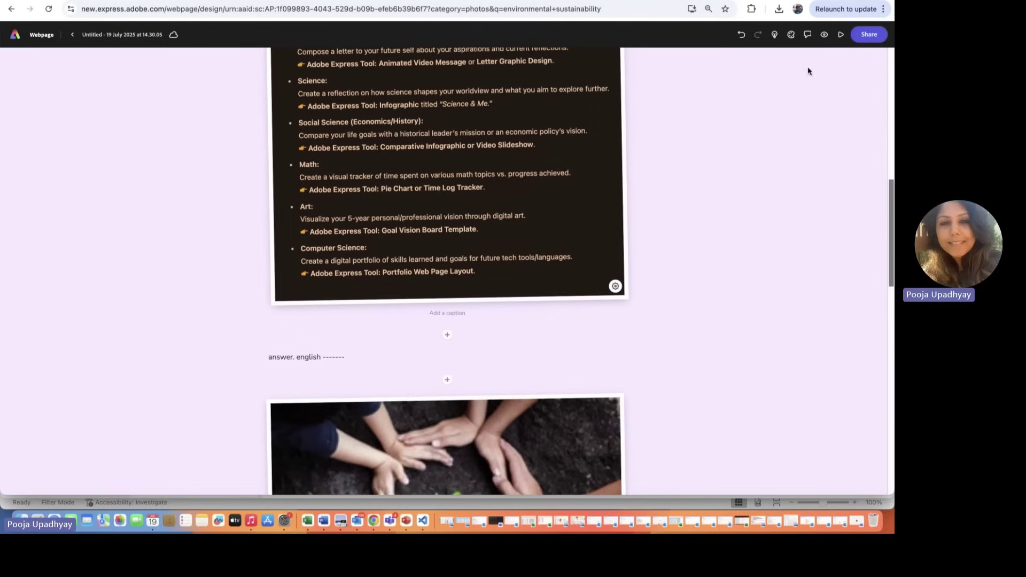
{"action": "left_click", "coordinate": [869, 35]}
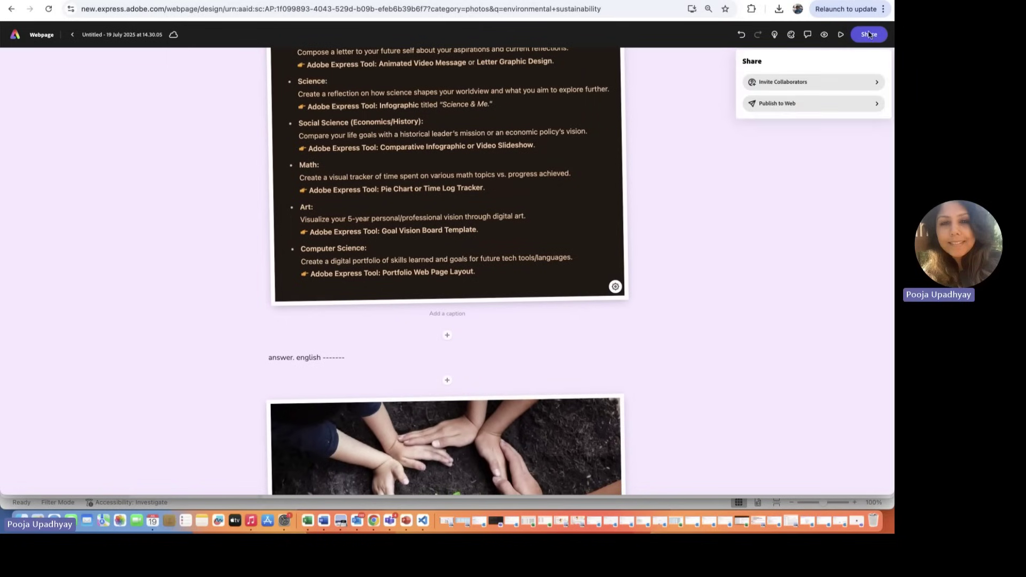
{"action": "left_click", "coordinate": [783, 108]}
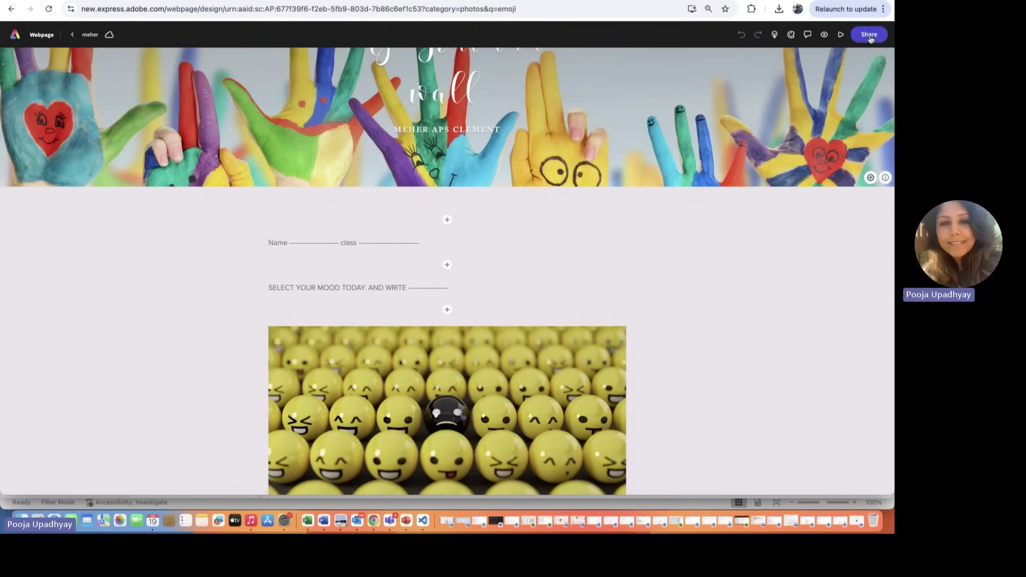
Step: Publish the meher gratitude webpage to the web and create its shareable link
{"action": "left_click", "coordinate": [869, 34]}
{"action": "left_click", "coordinate": [825, 103]}
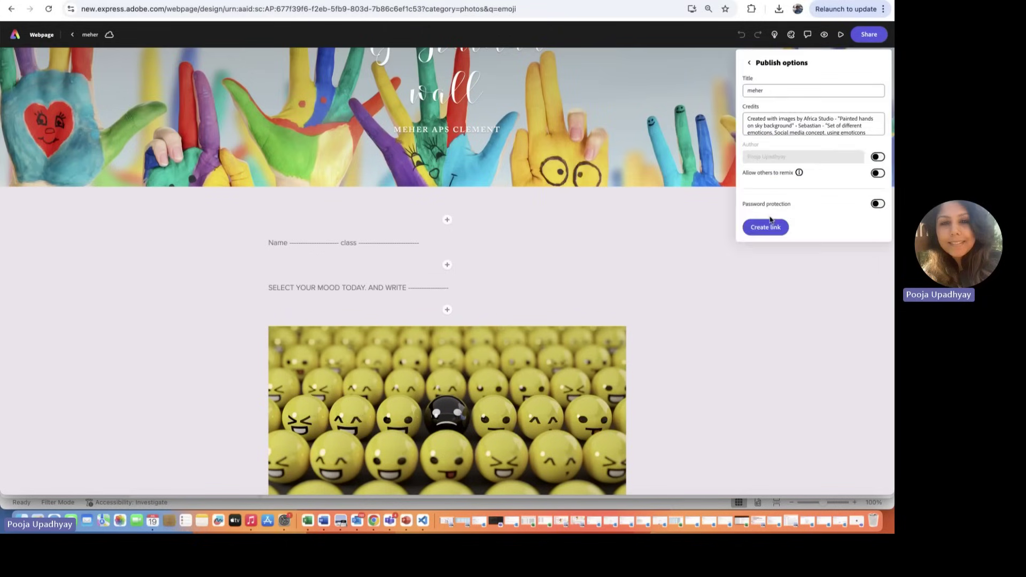
{"action": "left_click", "coordinate": [769, 226]}
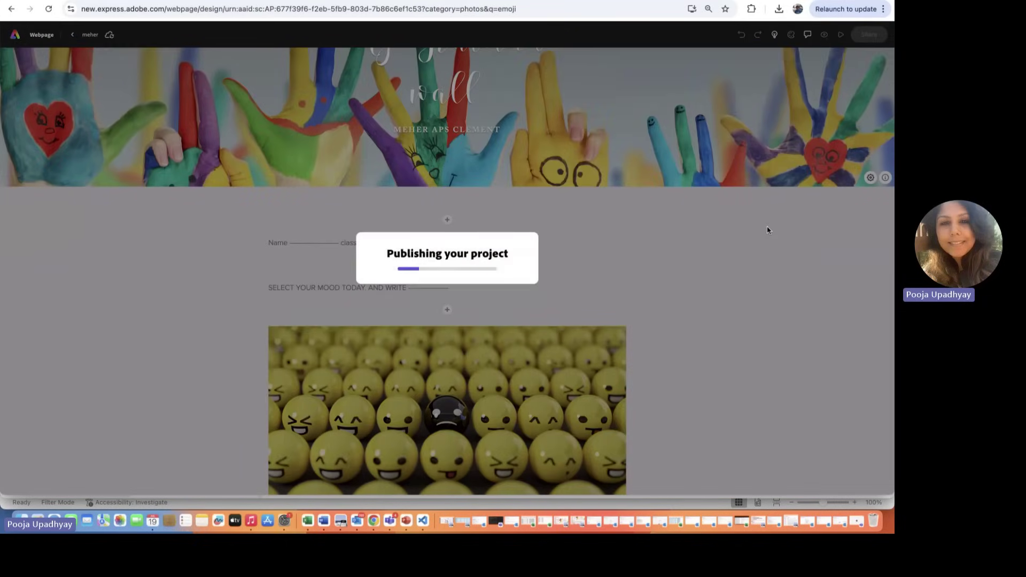